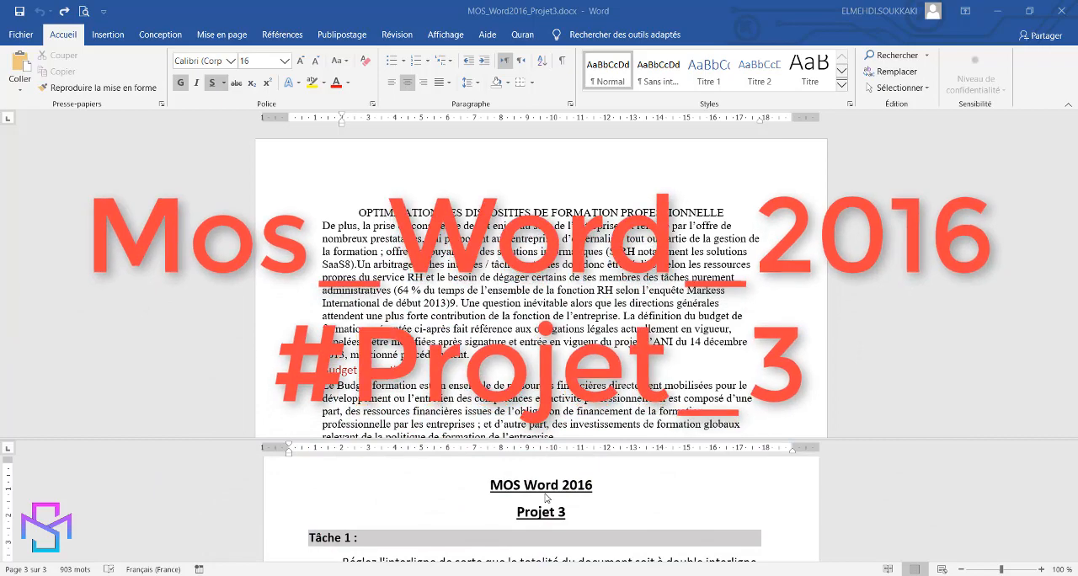
Select the entire document and set its line spacing to Double in the paragraph settings
scroll(838, 486, "down", 2)
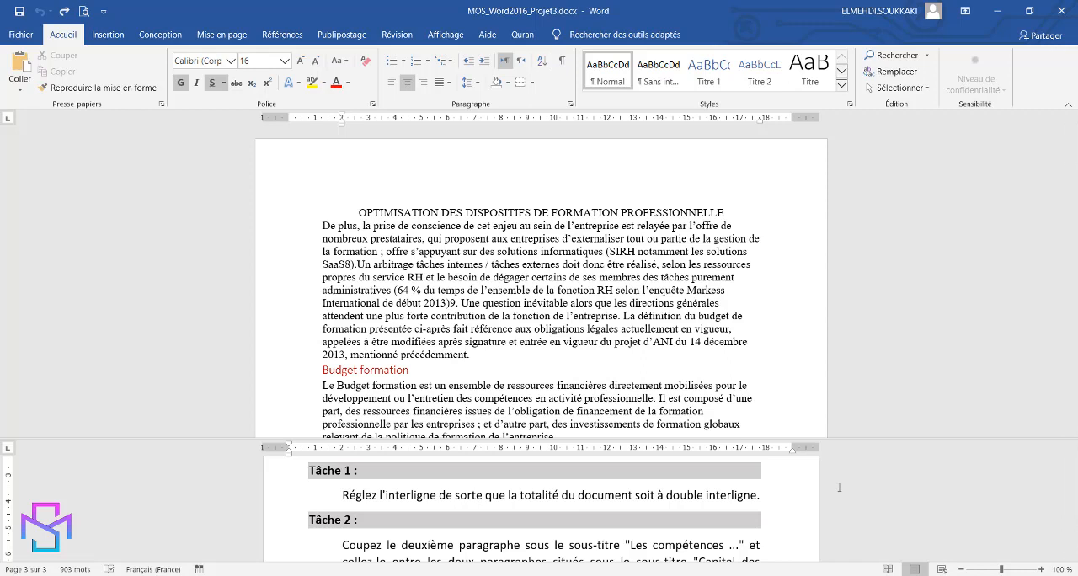
left_click(797, 359)
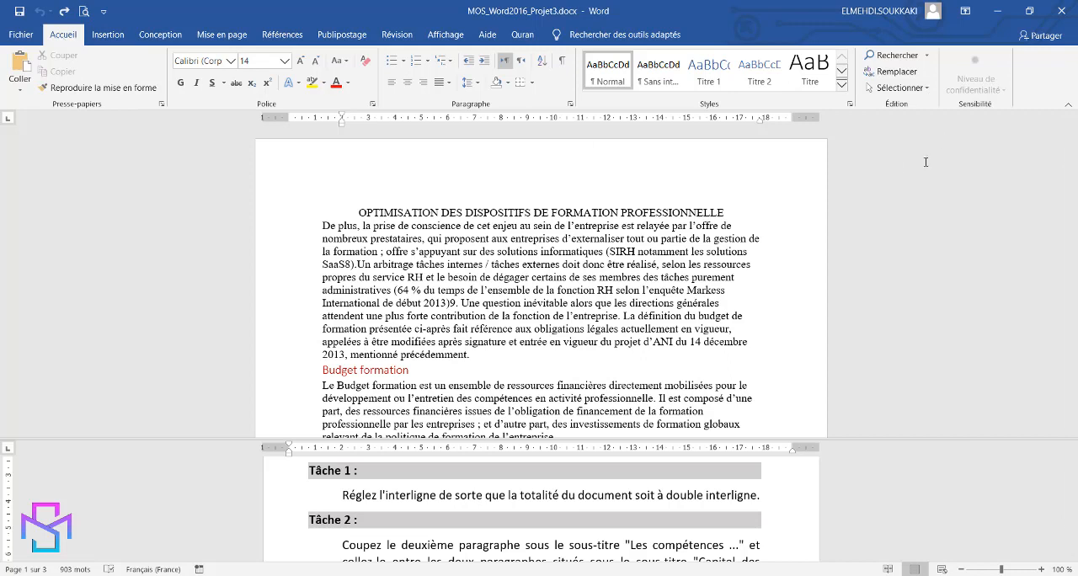
left_click(927, 89)
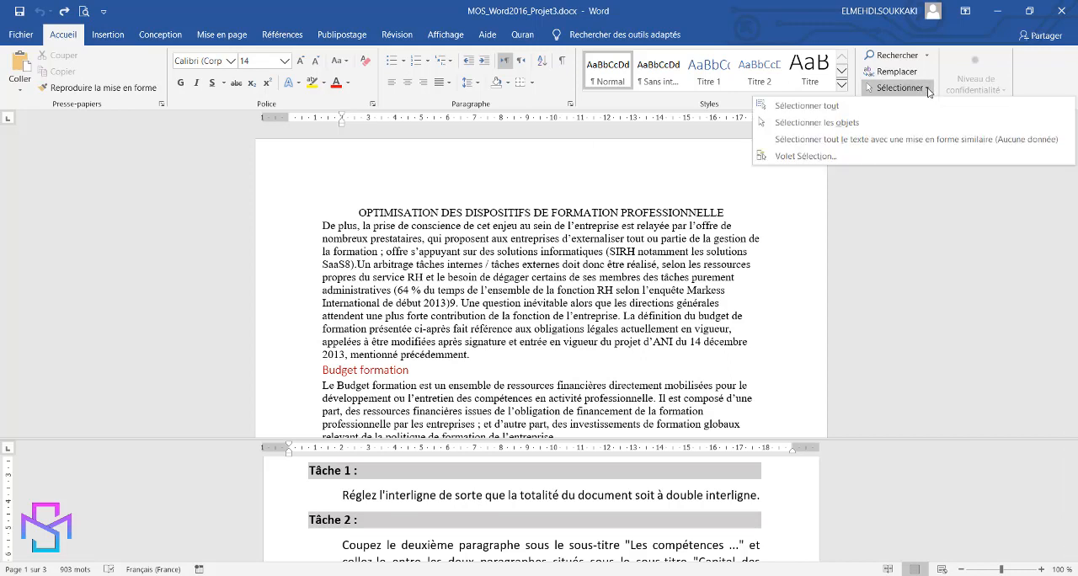
left_click(572, 281)
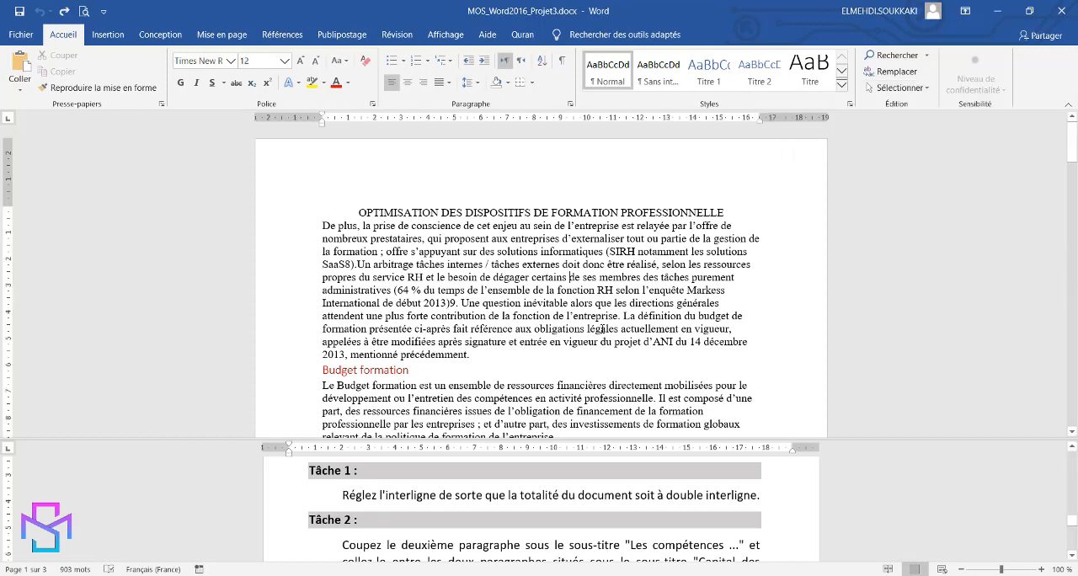
key("ctrl+a")
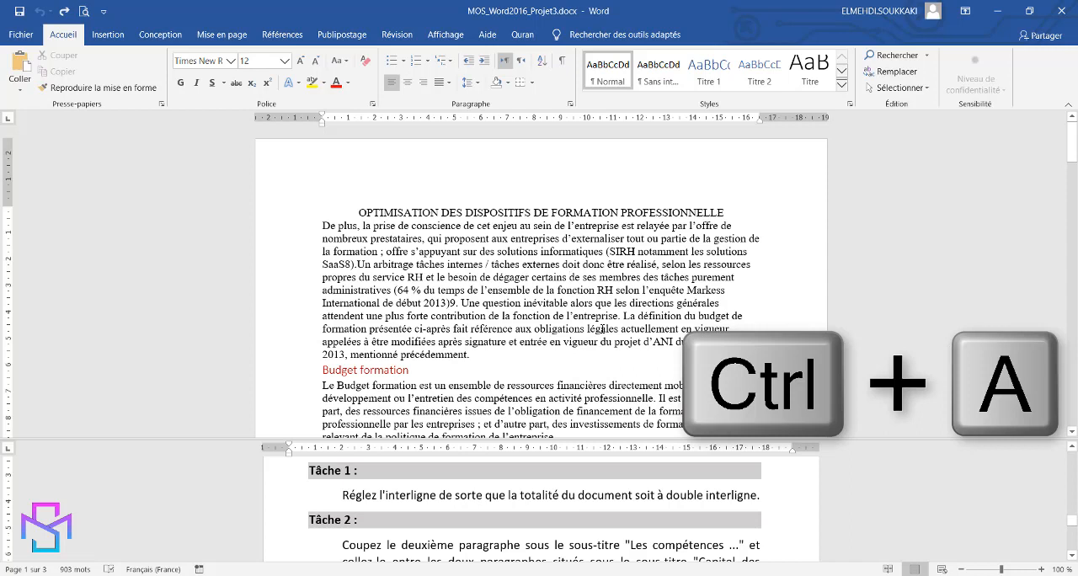
key("ctrl+a")
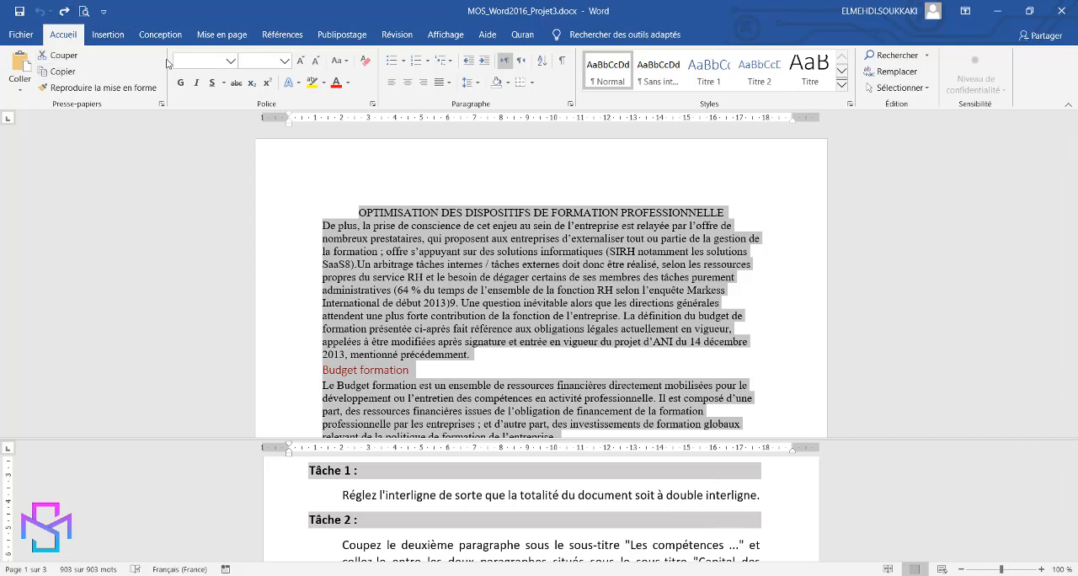
left_click(570, 105)
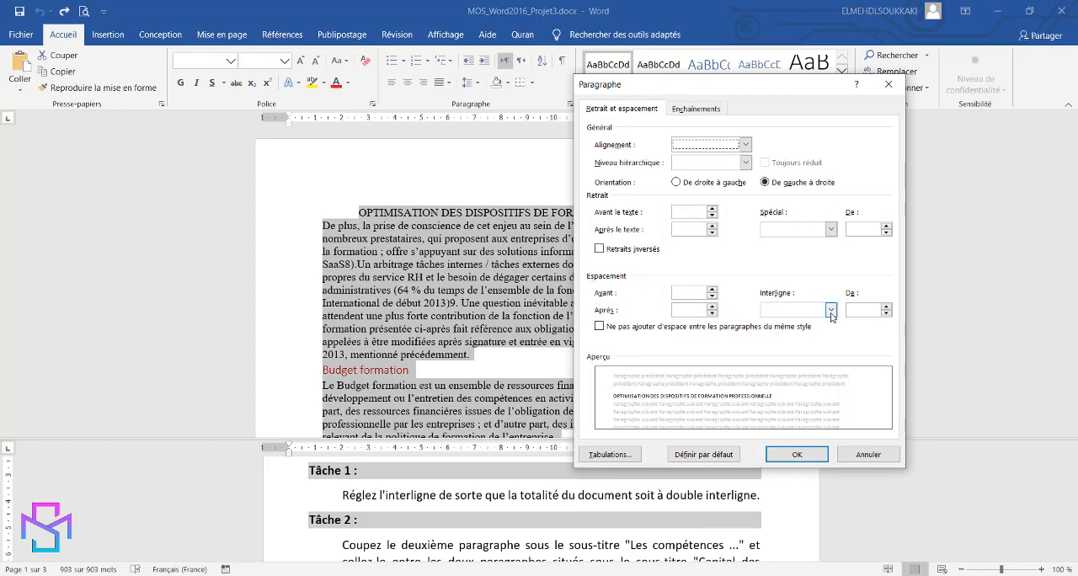
left_click(830, 313)
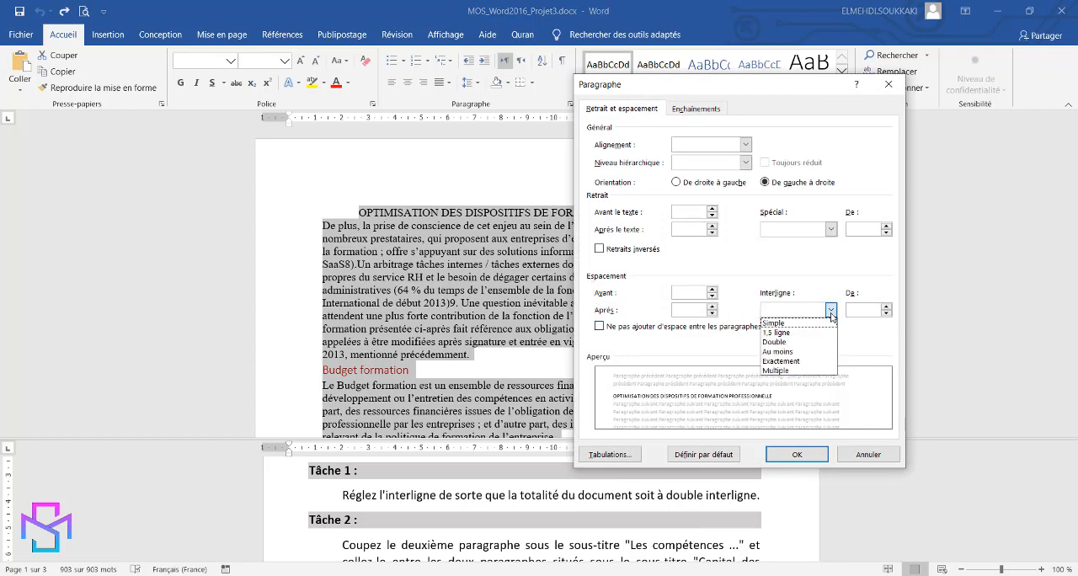
left_click(786, 343)
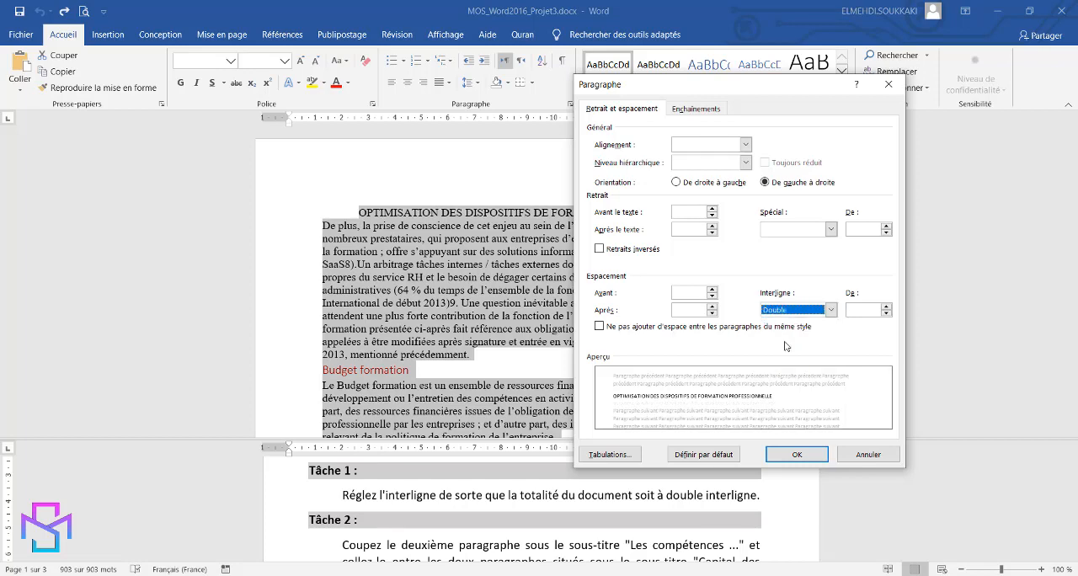
left_click(797, 455)
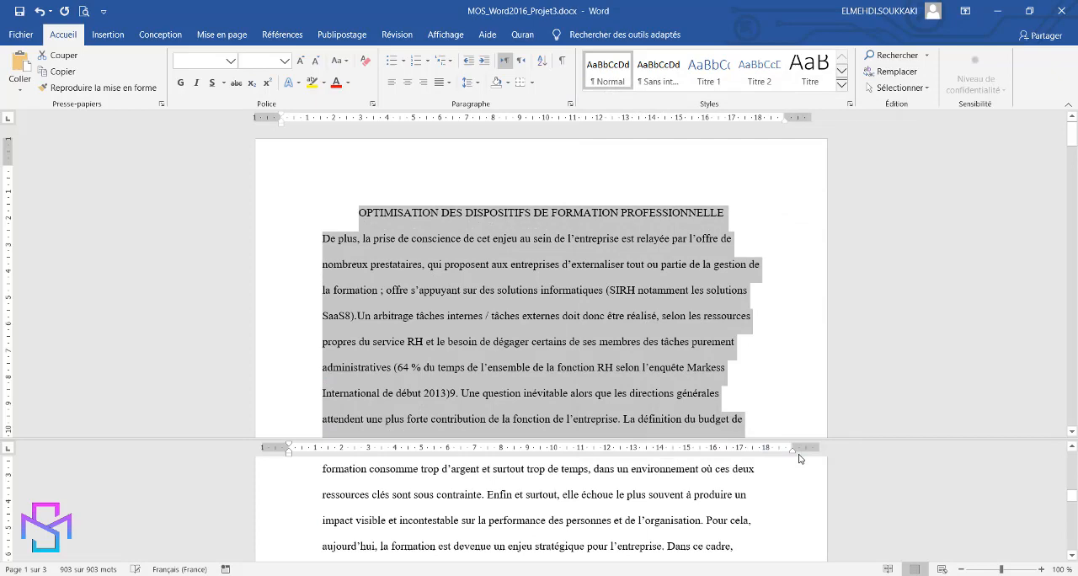
Show the formatting marks and bring up the section "Les compétences au service de la stratégie" for Tâche 2
left_click(876, 531)
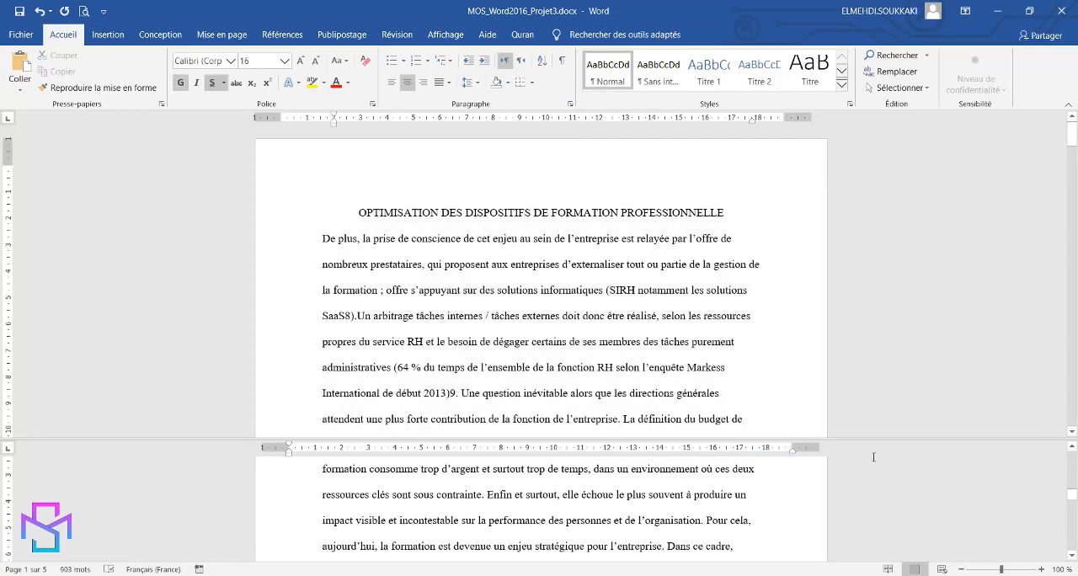
scroll(873, 458, "down", 10)
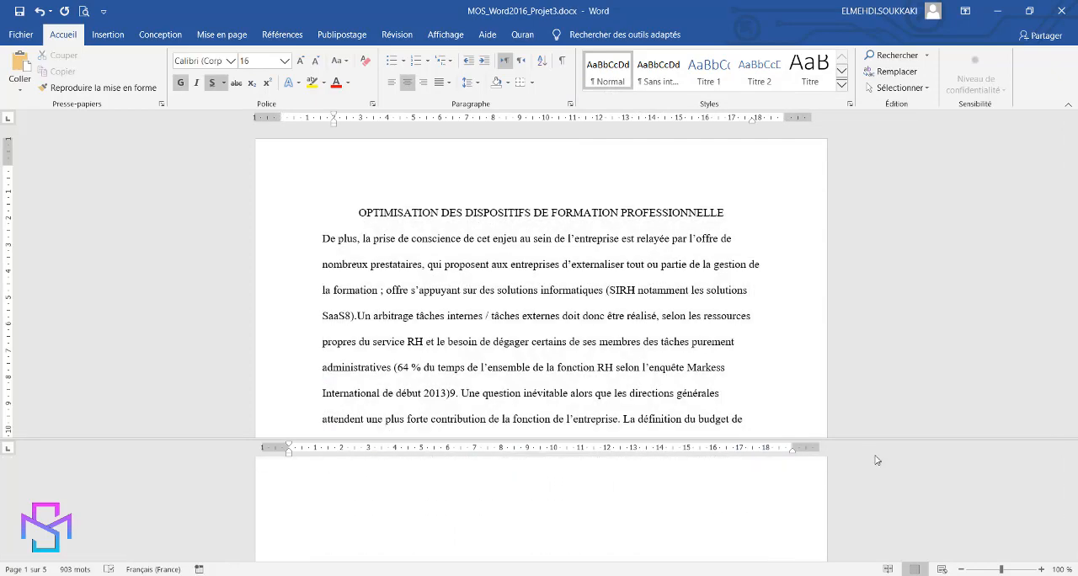
left_click(797, 499)
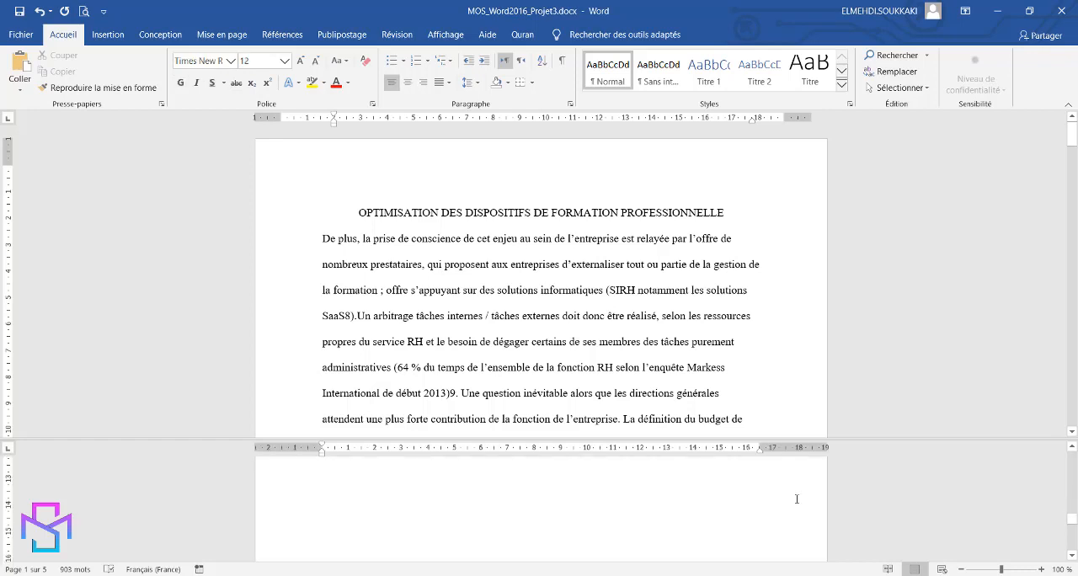
scroll(796, 499, "down", 5)
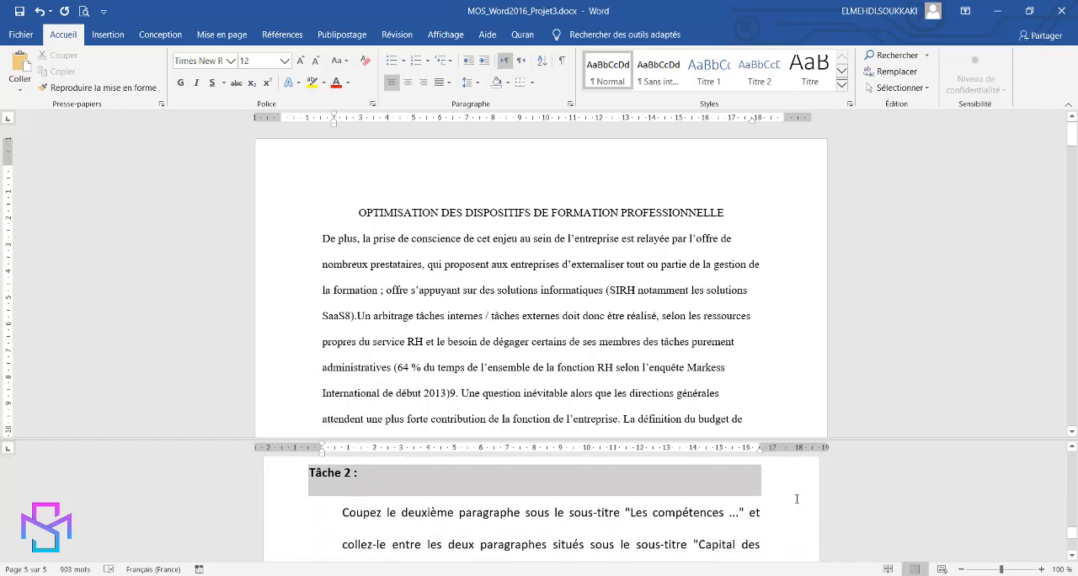
scroll(797, 499, "down", 1)
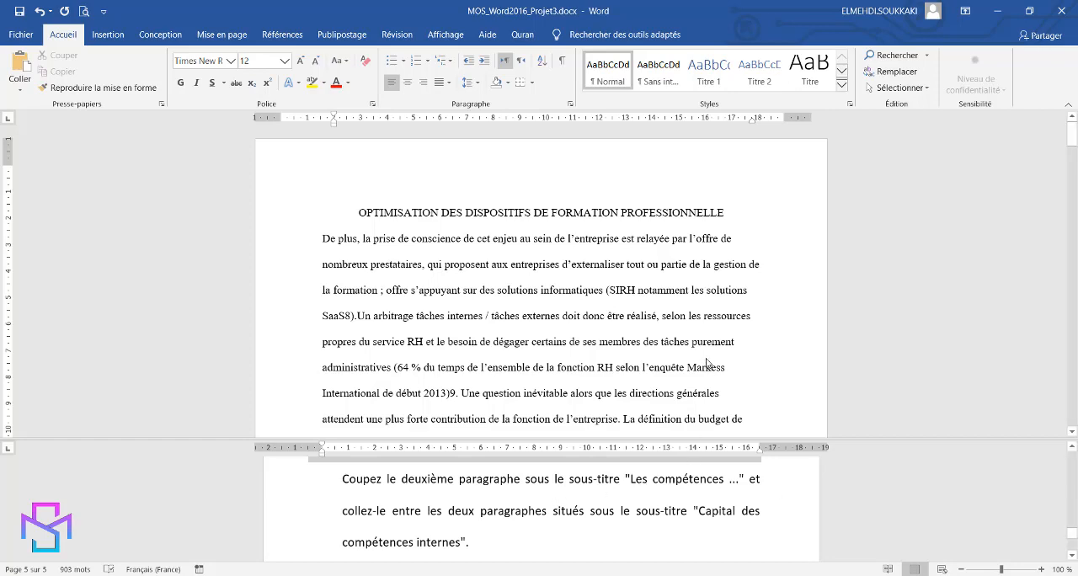
key("ctrl+a")
scroll(726, 358, "down", 3)
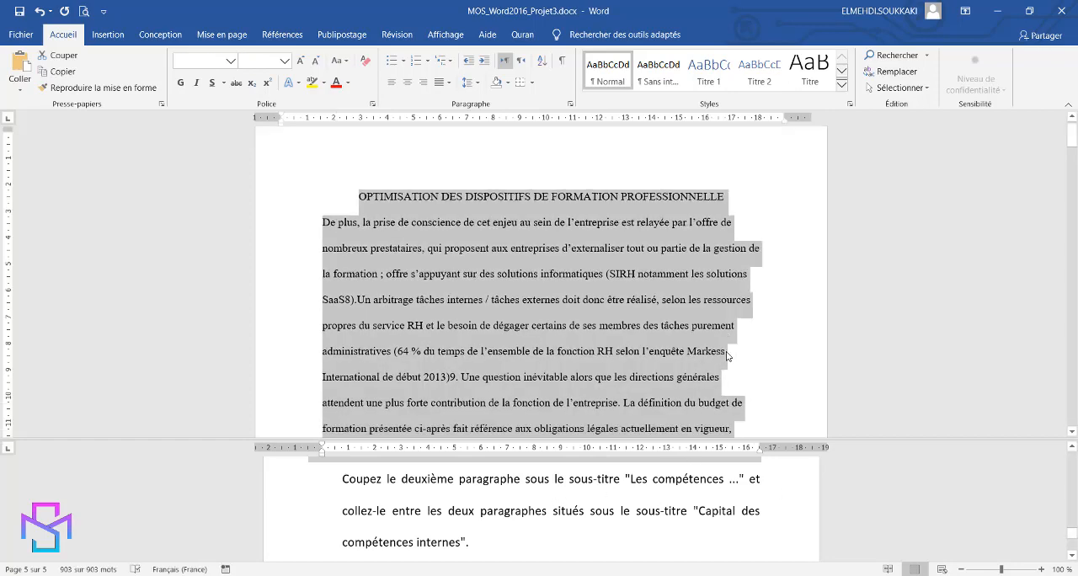
left_click(665, 276)
scroll(690, 303, "down", 1)
scroll(709, 327, "down", 10)
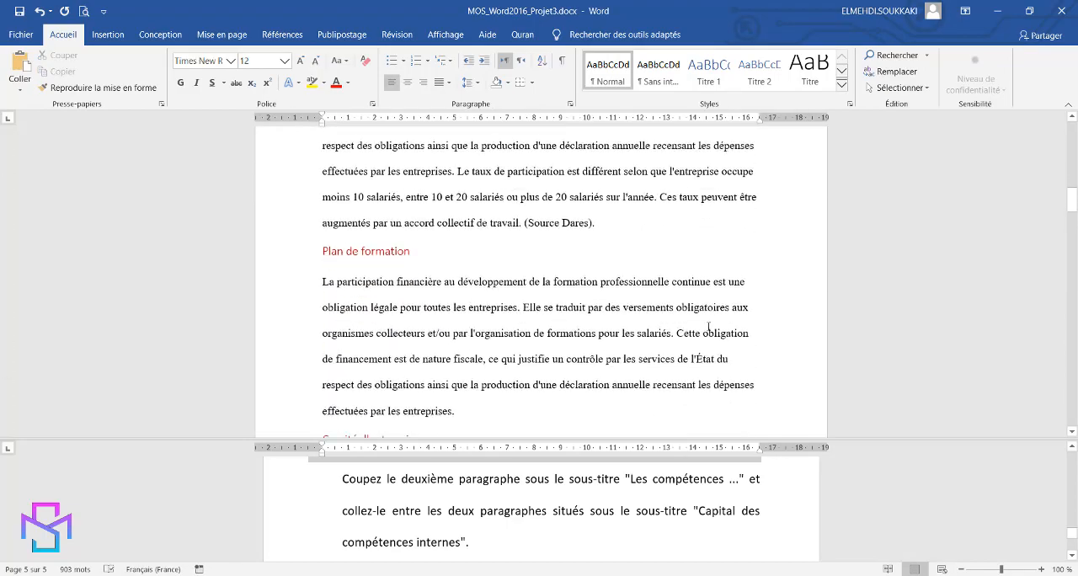
scroll(710, 327, "down", 10)
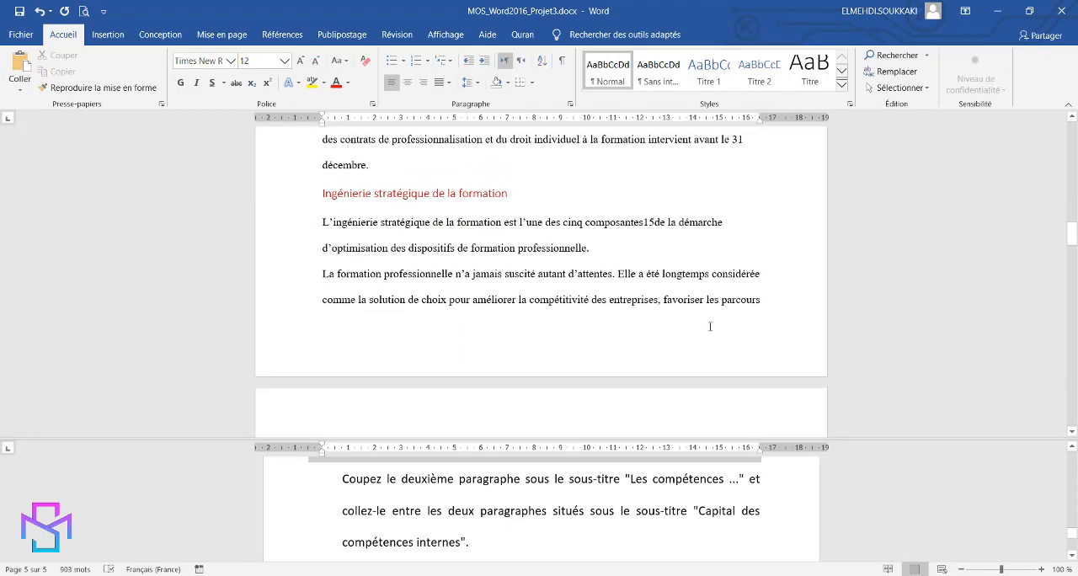
scroll(710, 327, "down", 5)
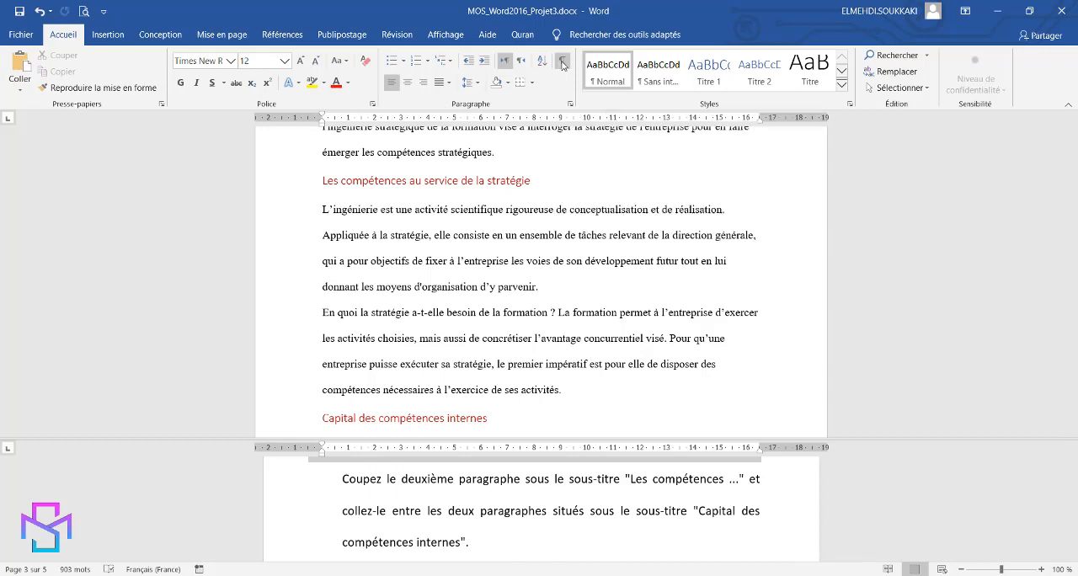
left_click(561, 66)
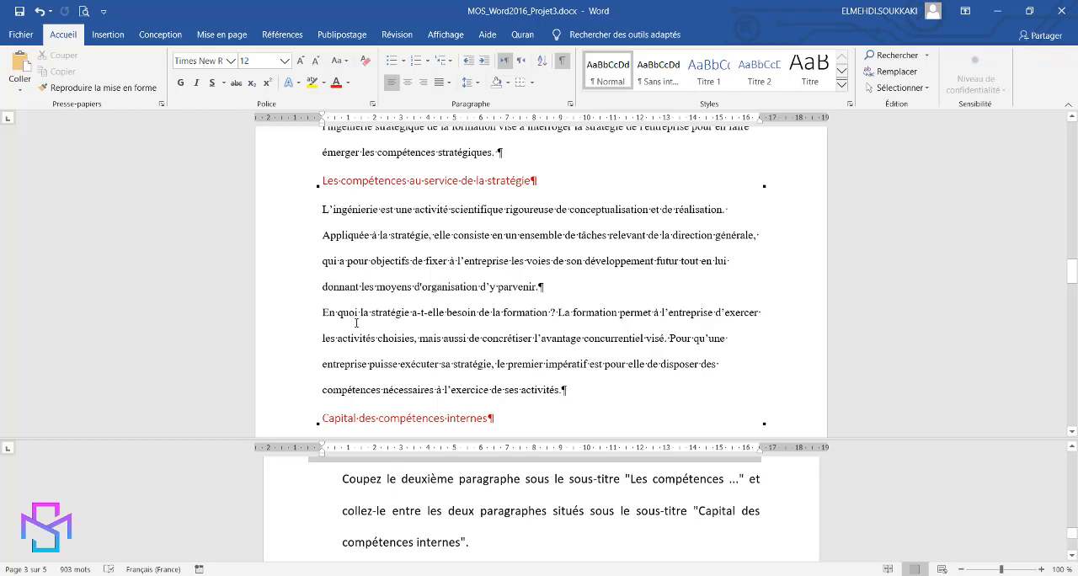
Move the second paragraph under "Les compétences au service de la stratégie" between the two paragraphs under "Capital des compétences internes"
left_click_drag(320, 314, 568, 397)
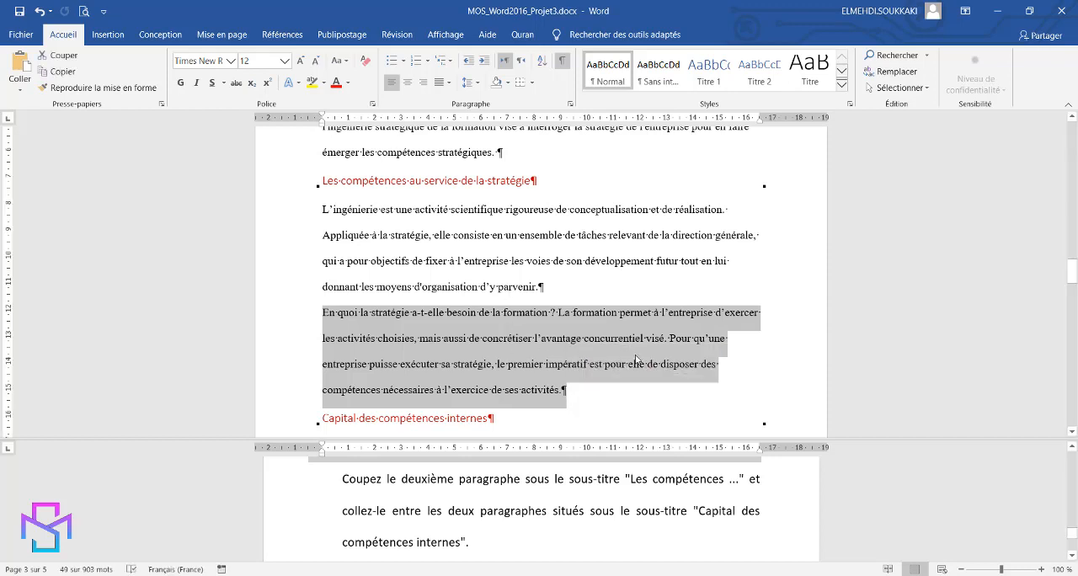
key("ctrl+x")
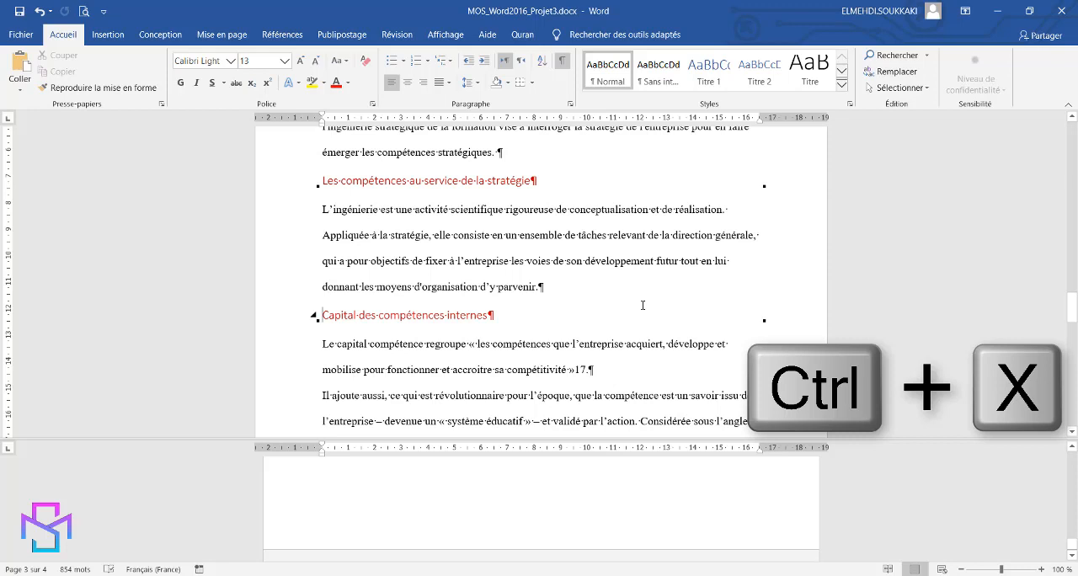
left_click(704, 516)
scroll(704, 516, "up", 3)
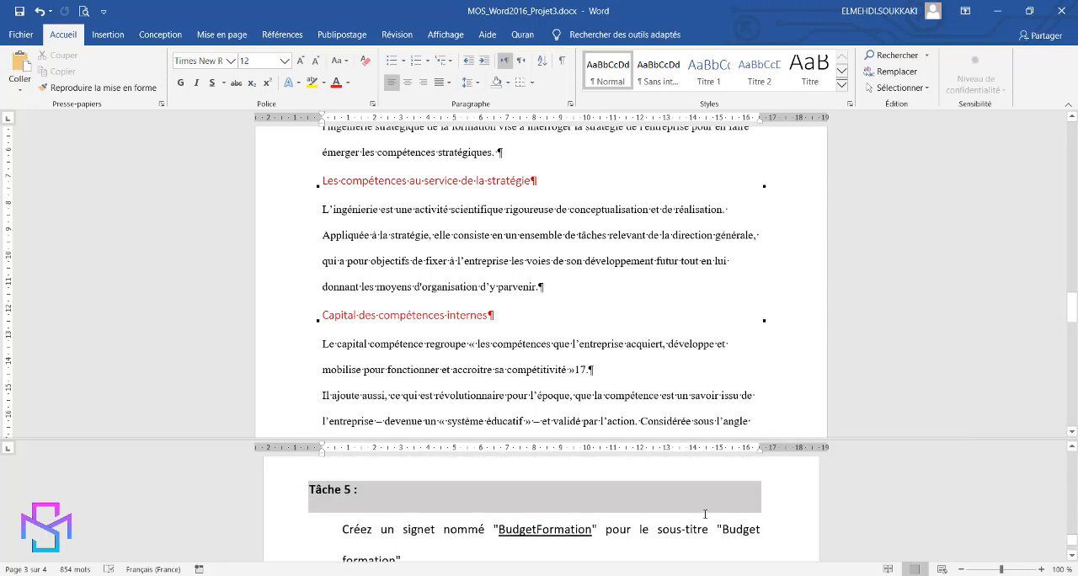
scroll(705, 514, "up", 5)
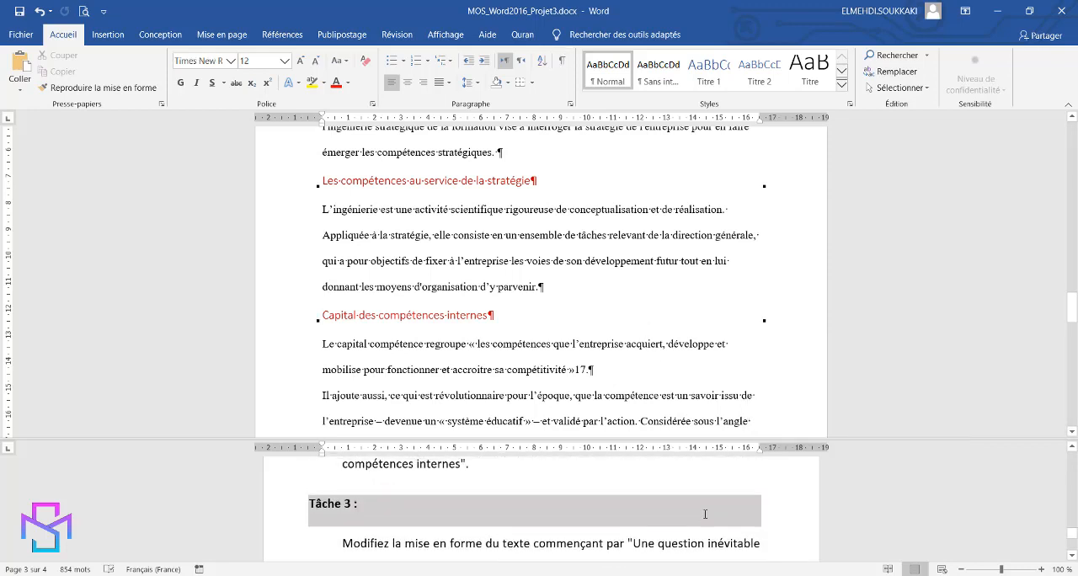
scroll(705, 514, "up", 3)
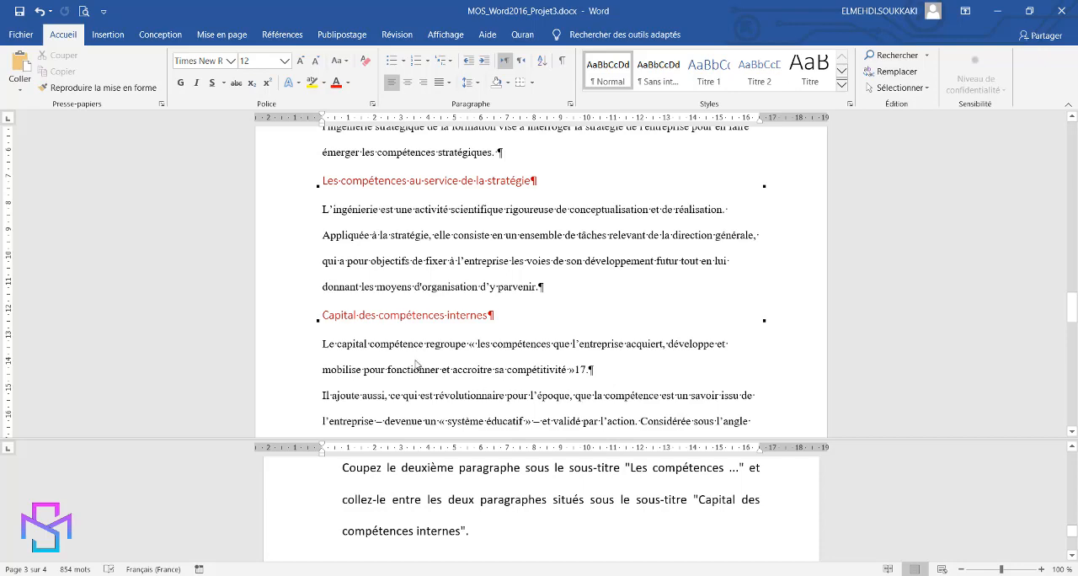
scroll(515, 324, "down", 2)
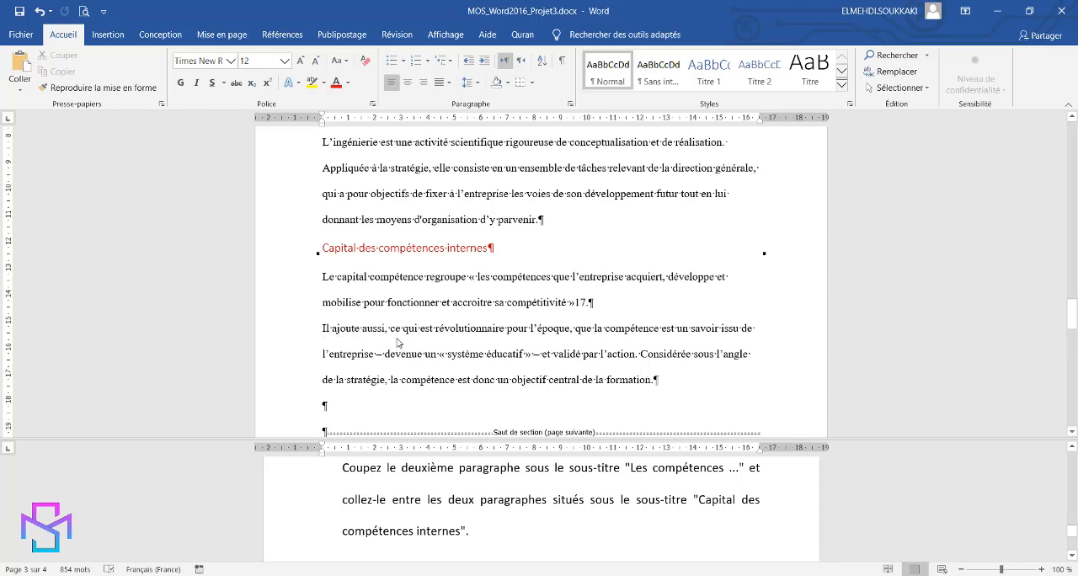
left_click(323, 328)
key("ctrl+v")
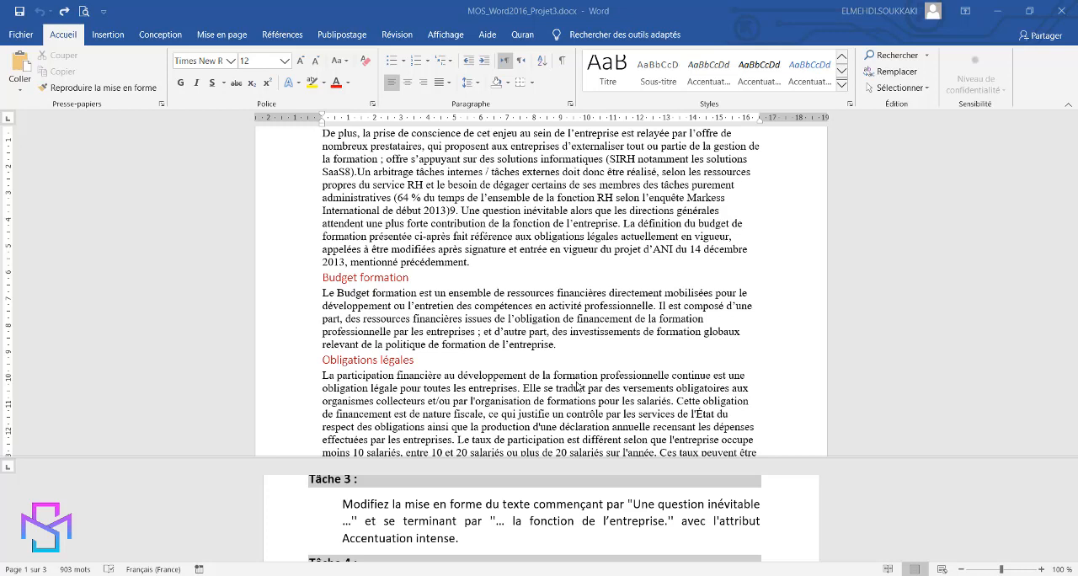
Copy "Une question inévitable" from the Tâche 3 instructions, search the document for it and go to its first occurrence
left_click(637, 504)
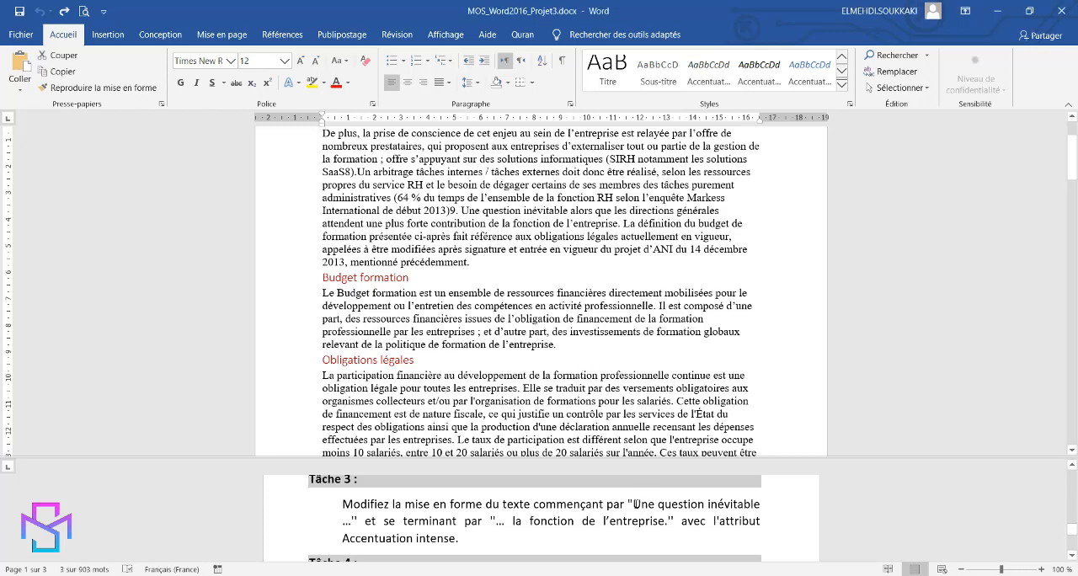
left_click_drag(637, 505, 739, 505)
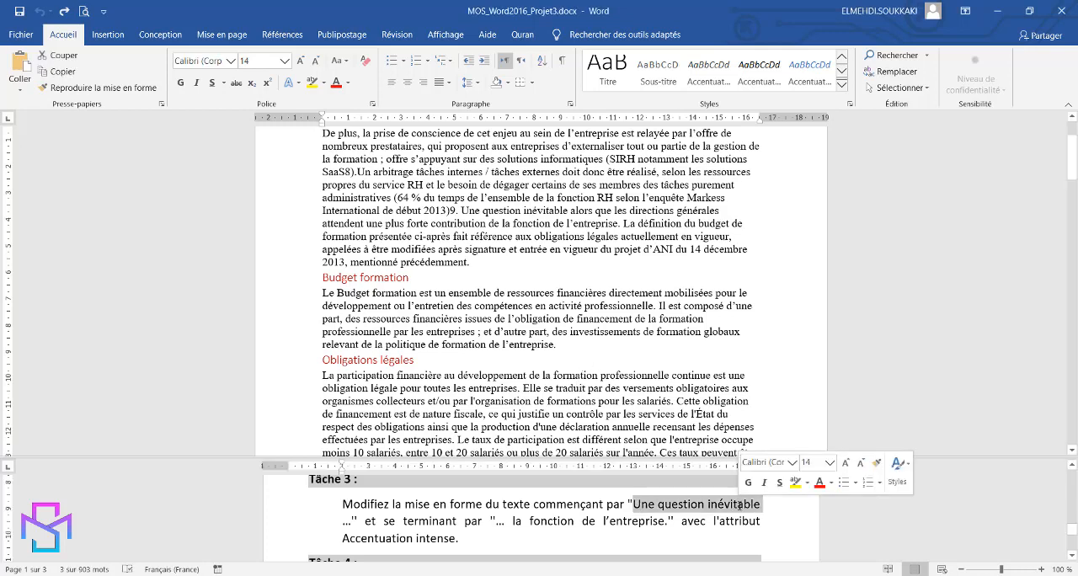
right_click(740, 504)
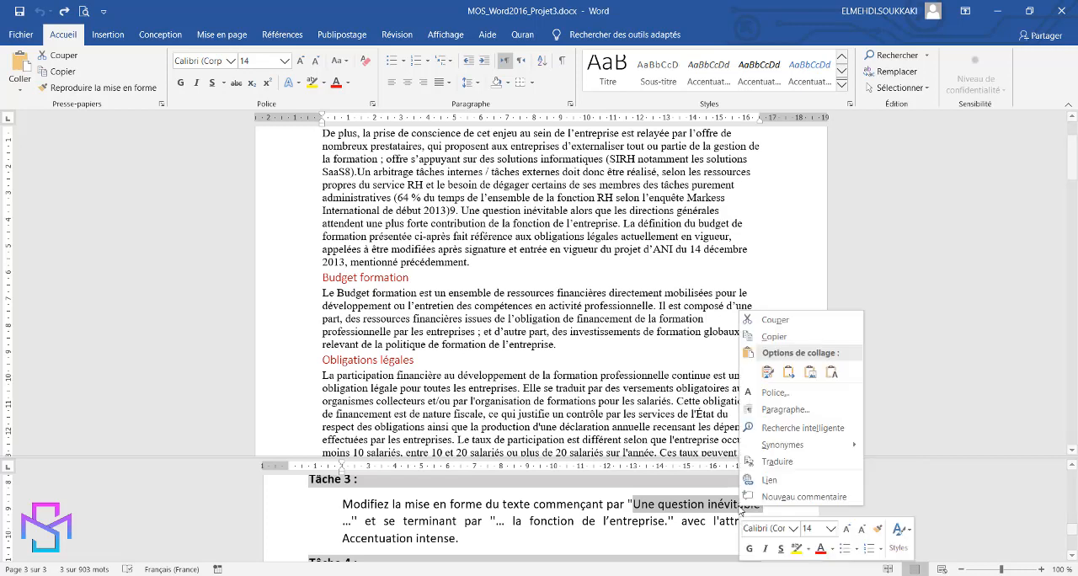
left_click(775, 340)
left_click(613, 249)
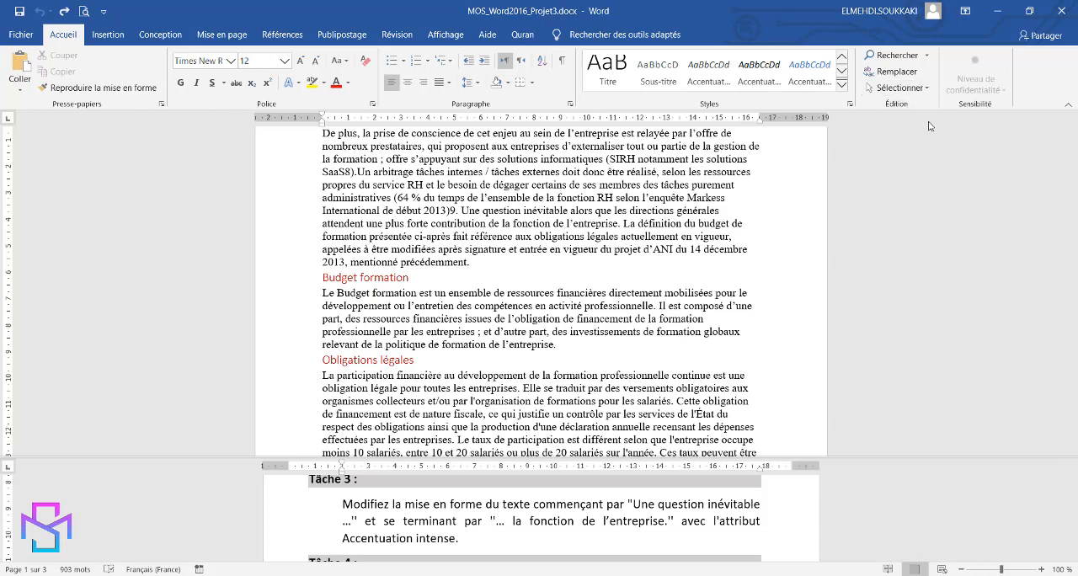
left_click(894, 55)
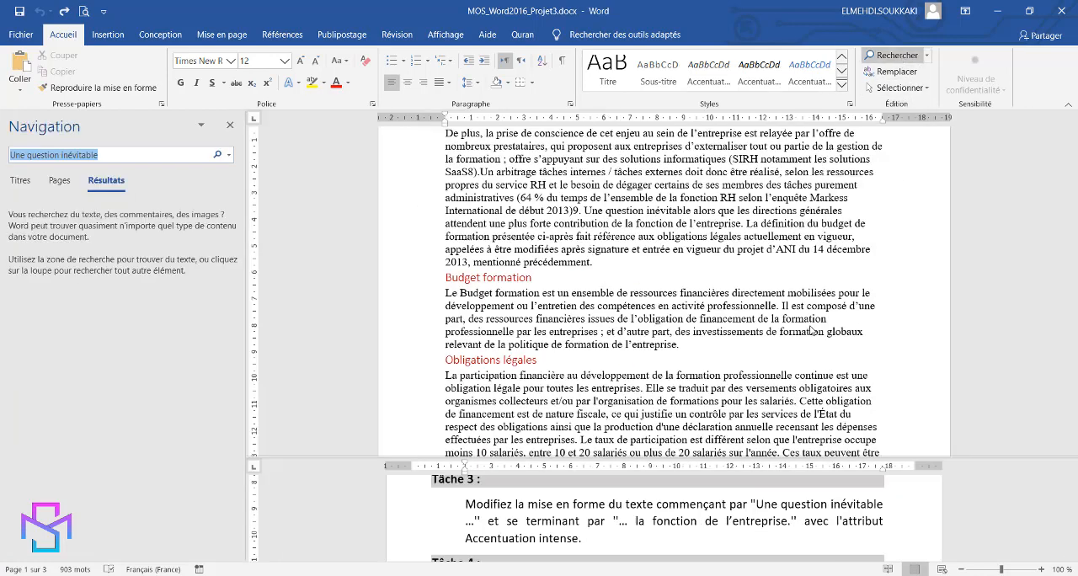
left_click(167, 229)
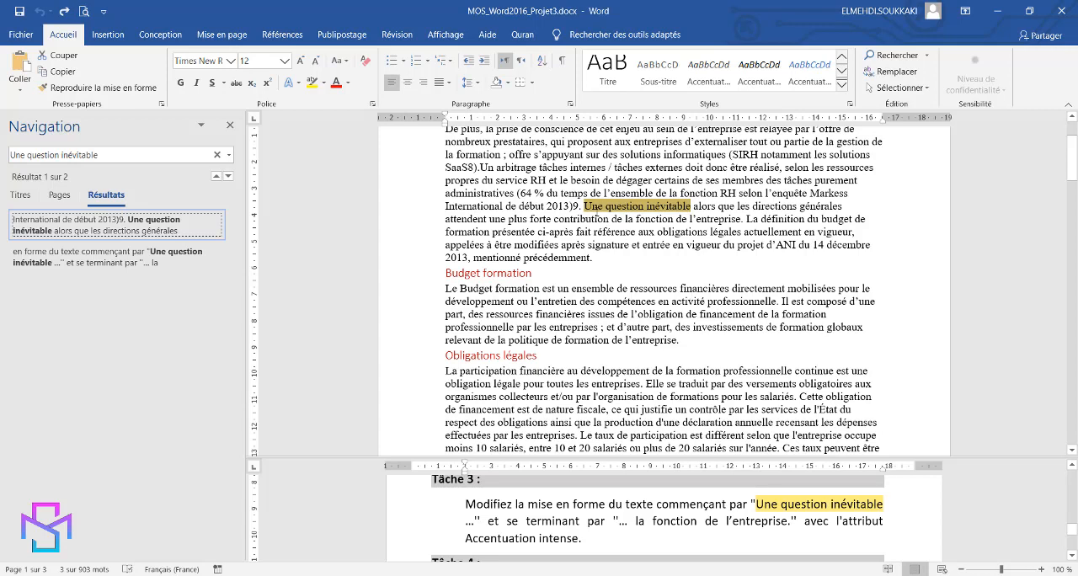
Apply the Accentuation intense style to the sentence running from "Une question inévitable" to "la fonction de l'entreprise."
left_click(585, 205)
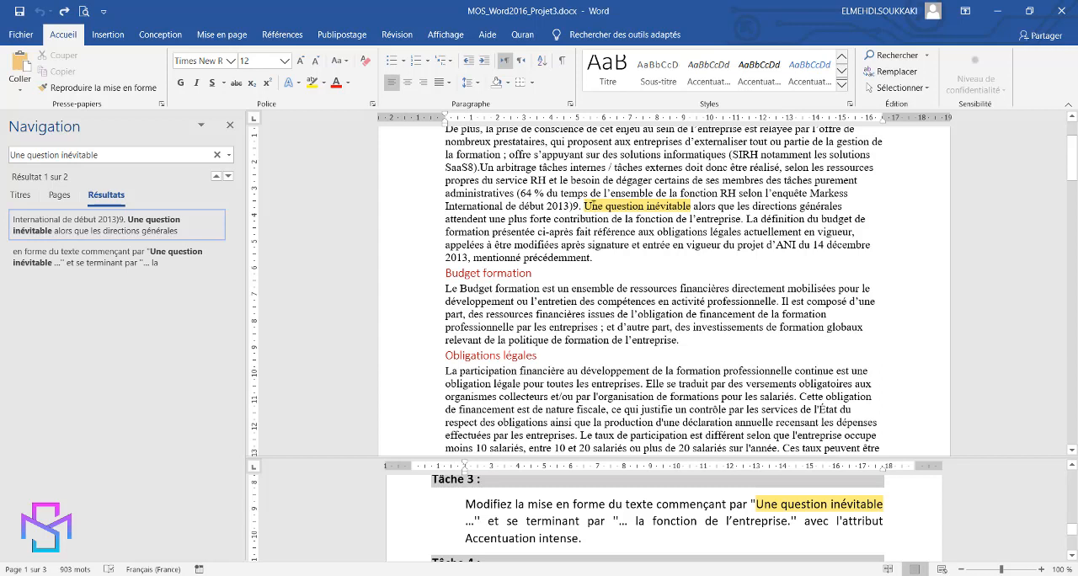
left_click_drag(585, 206, 746, 218)
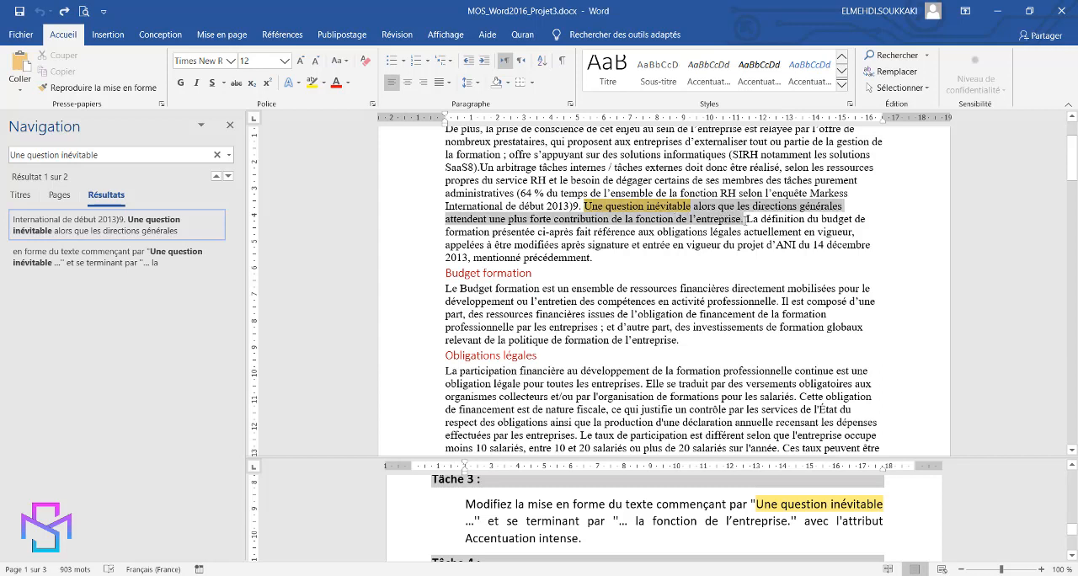
left_click_drag(746, 219, 746, 219)
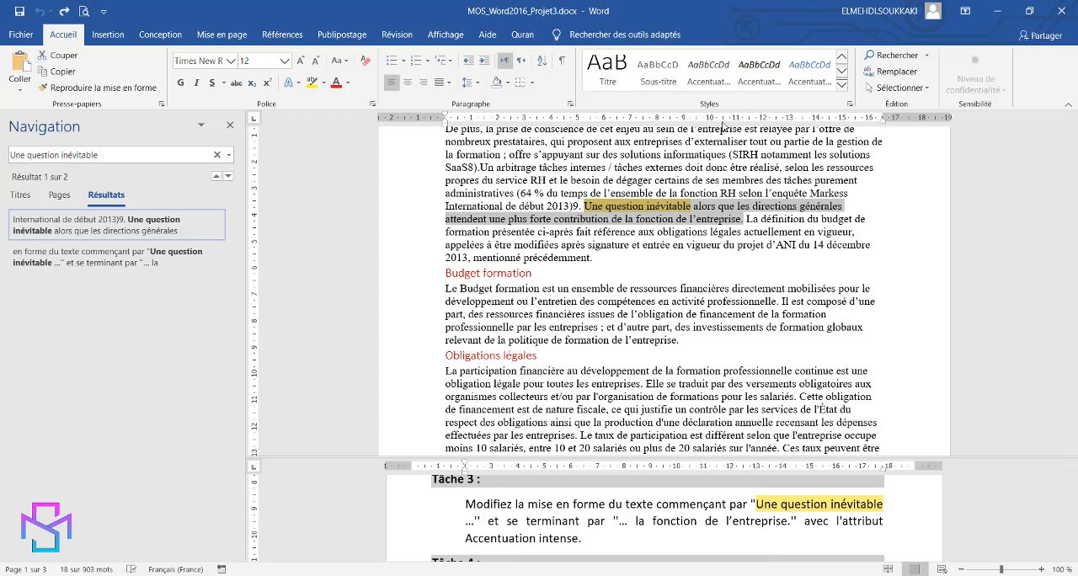
left_click(842, 85)
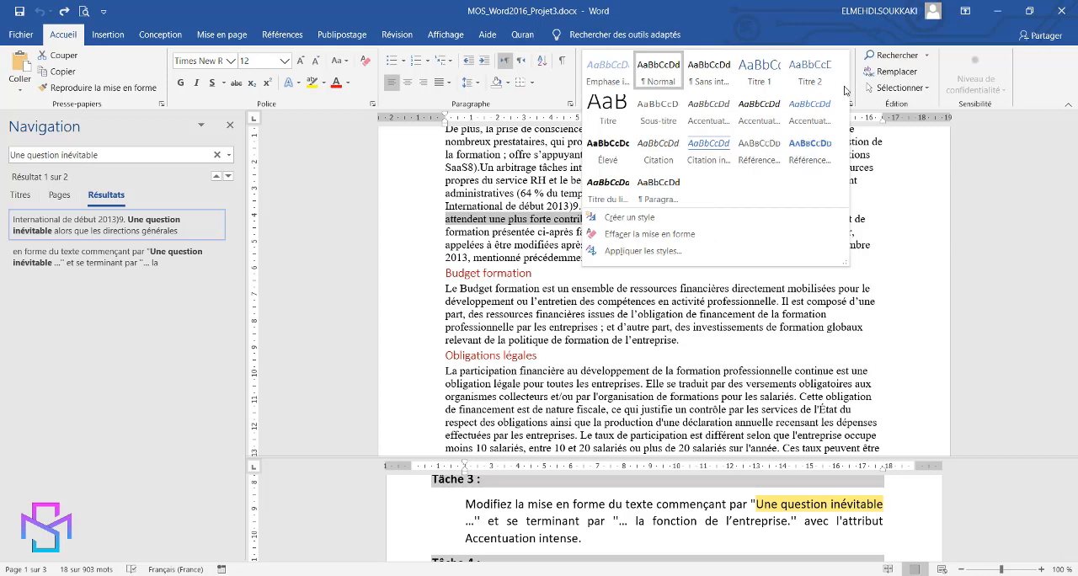
left_click(803, 124)
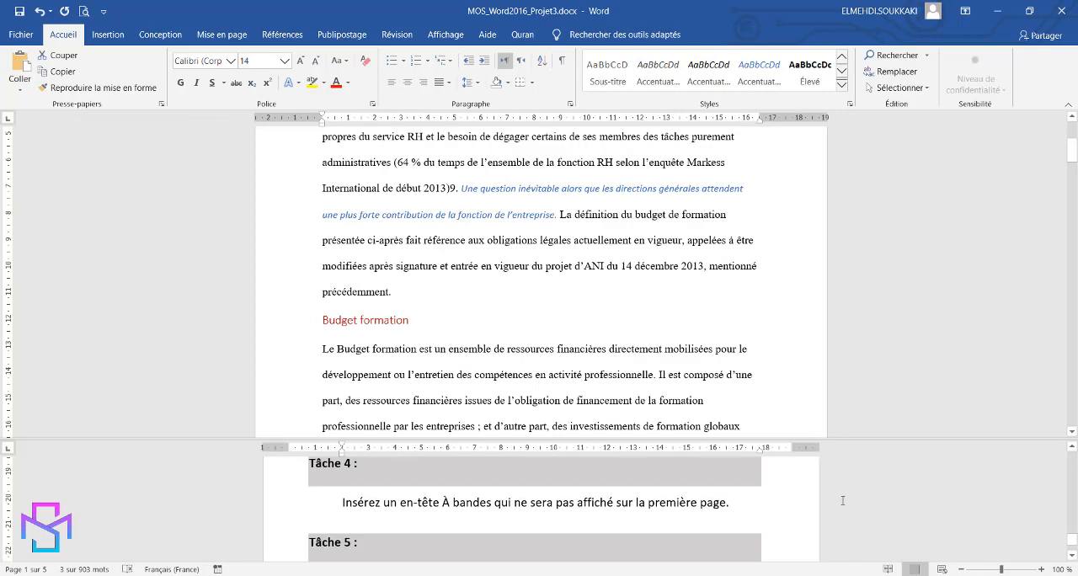
Insert the built-in À bandes header with a different first page so page one omits it, and leave header editing
scroll(843, 501, "down", 1)
scroll(843, 502, "up", 1)
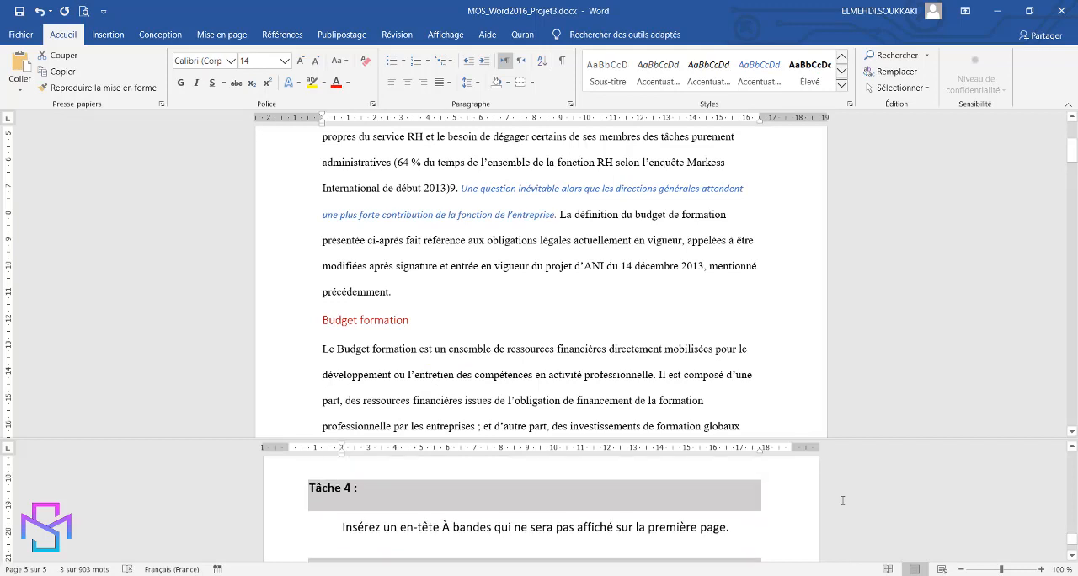
left_click(615, 348)
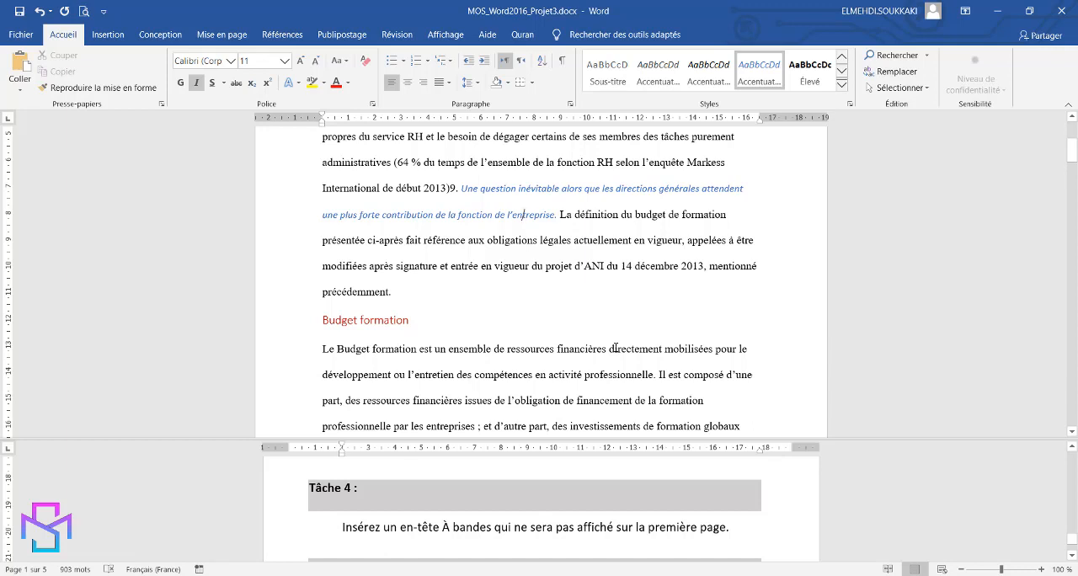
left_click(589, 349)
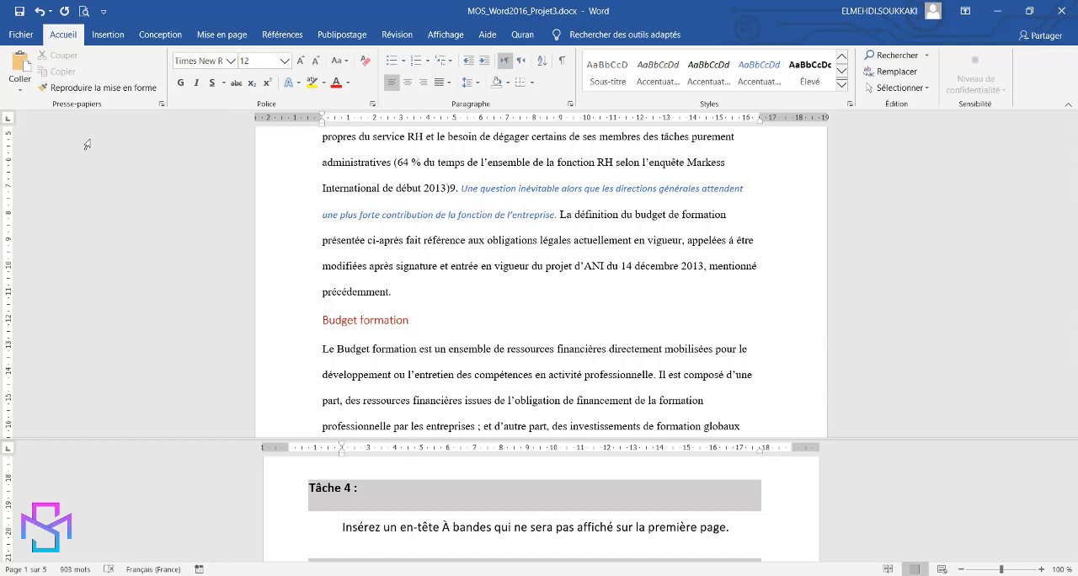
left_click(107, 35)
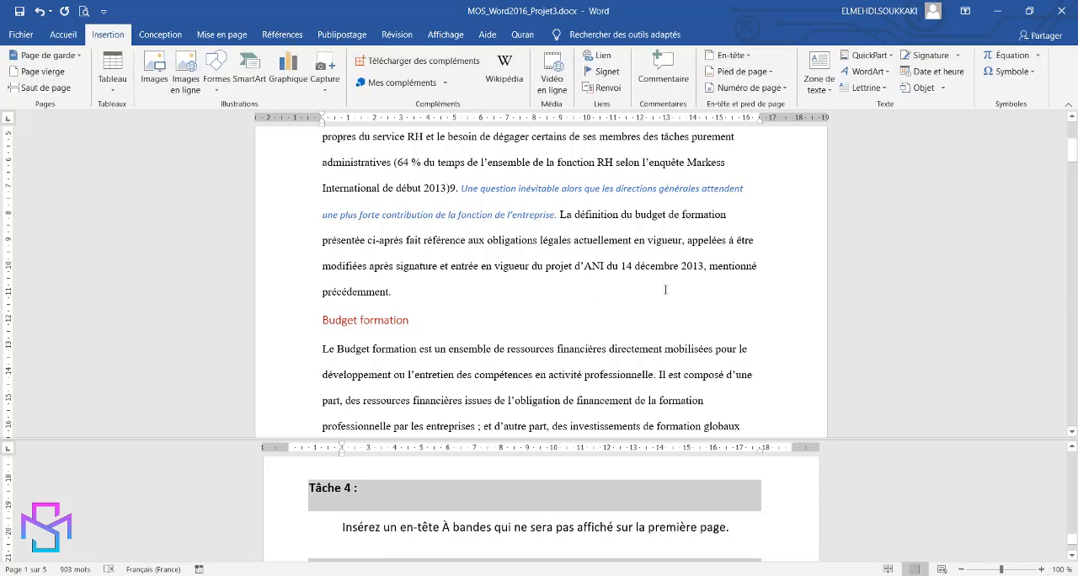
left_click(748, 57)
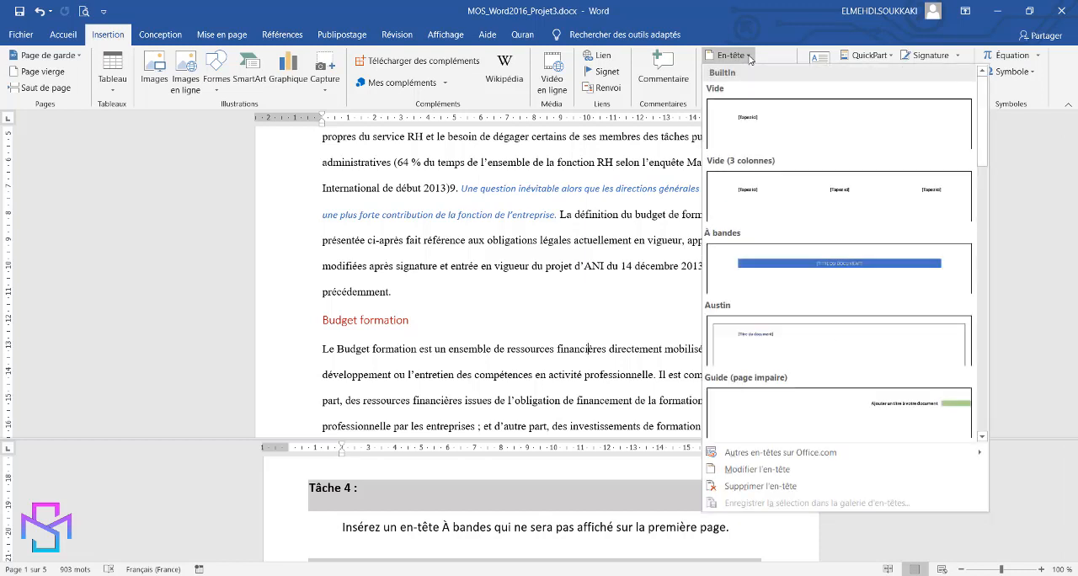
left_click(772, 264)
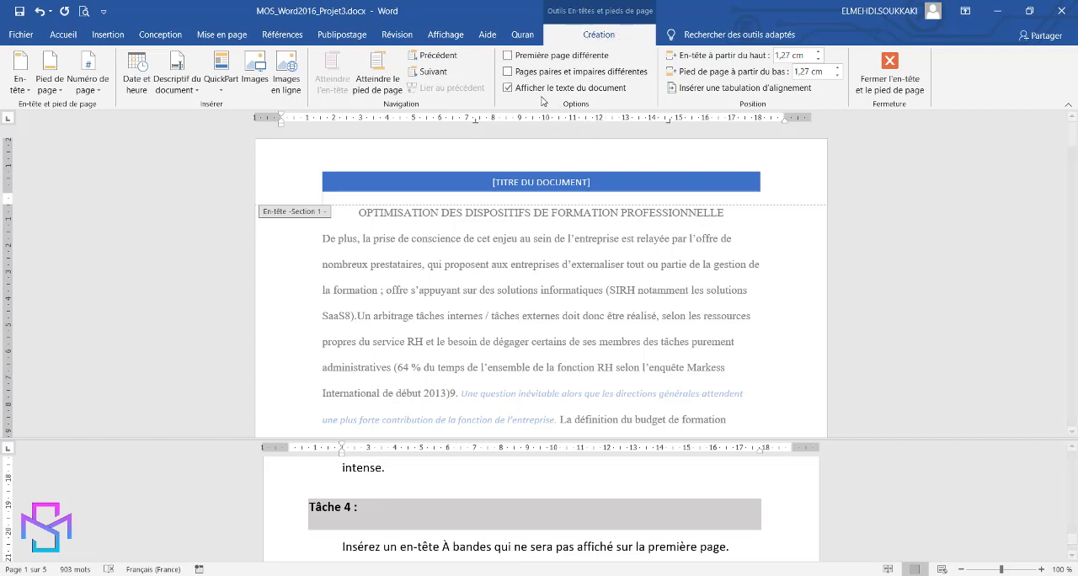
left_click(508, 56)
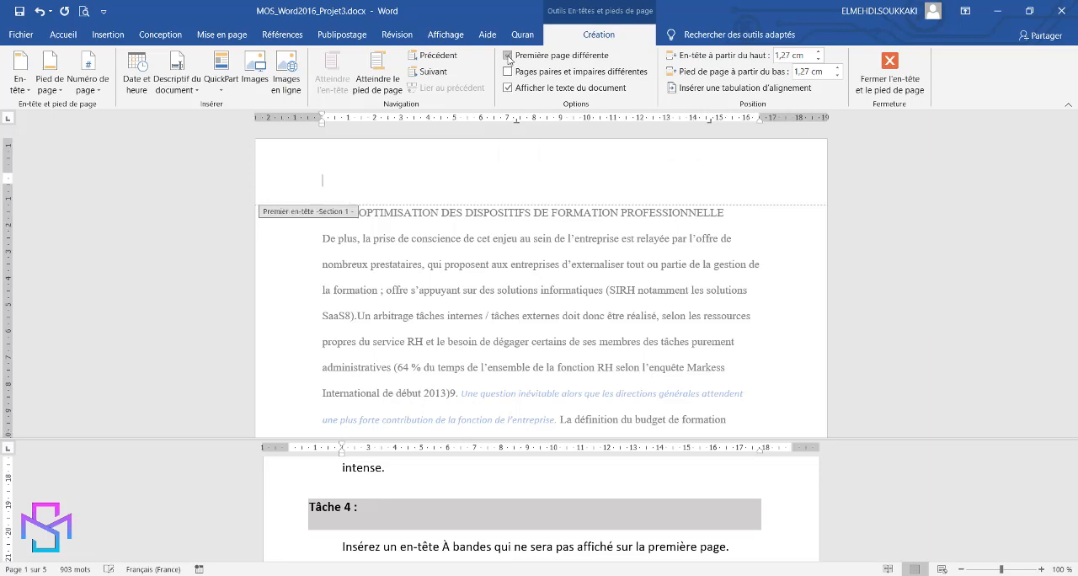
left_click(888, 64)
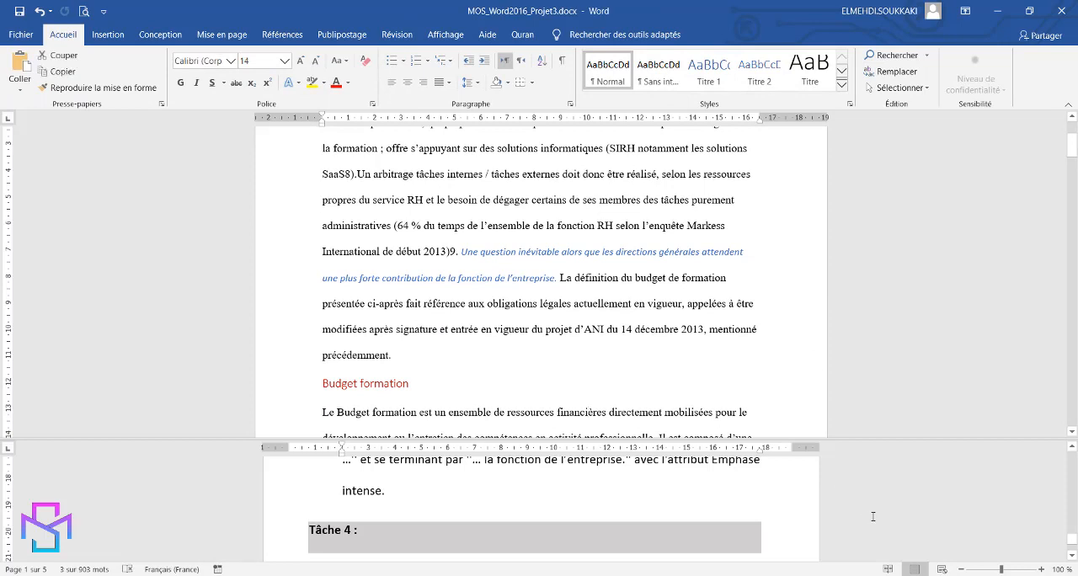
Copy the bookmark name "BudgetFormation" from the Tâche 5 instructions
scroll(872, 516, "down", 5)
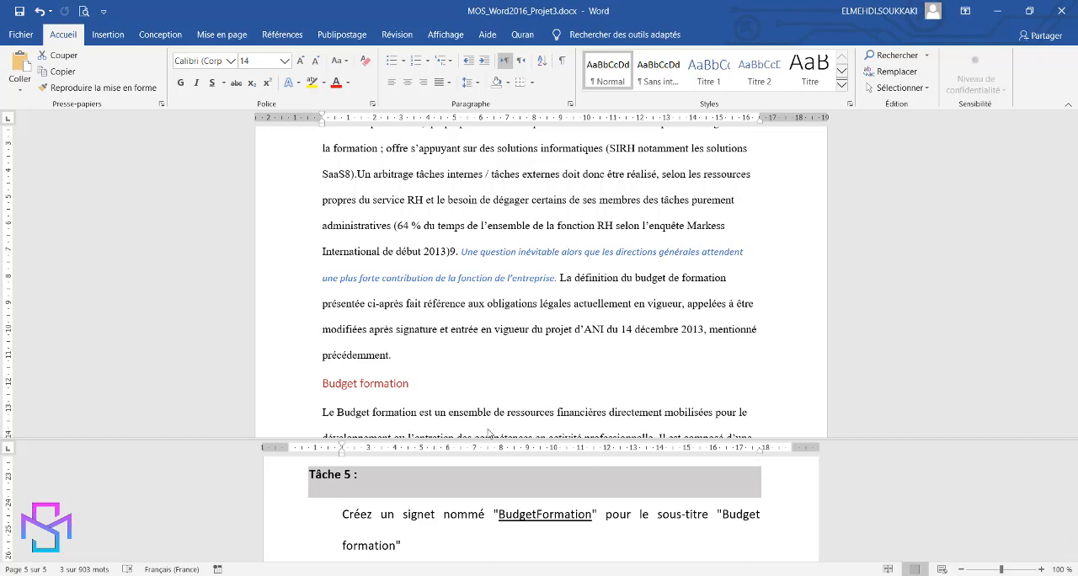
scroll(481, 390, "down", 1)
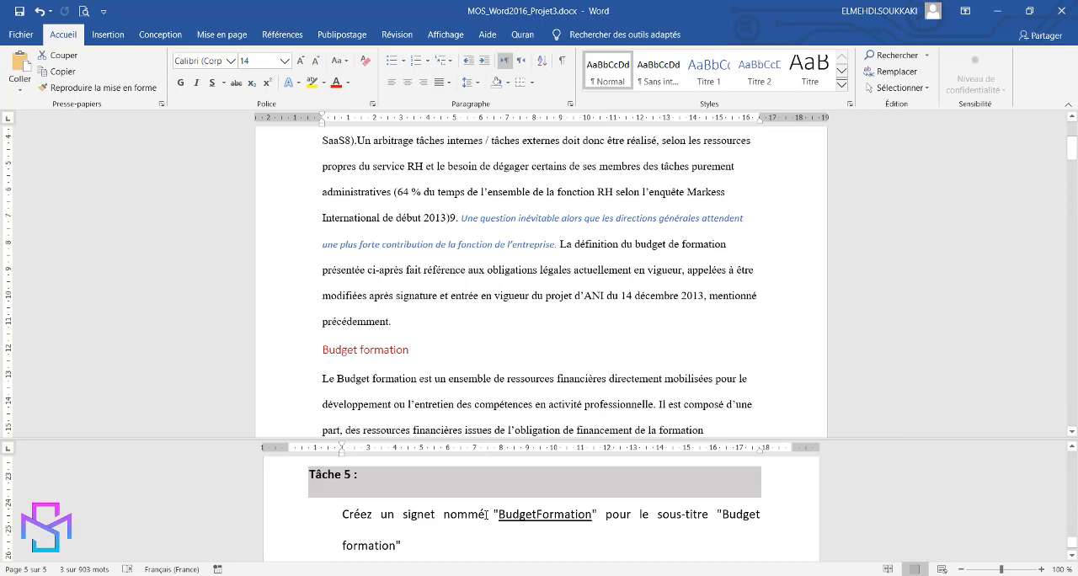
double_click(547, 514)
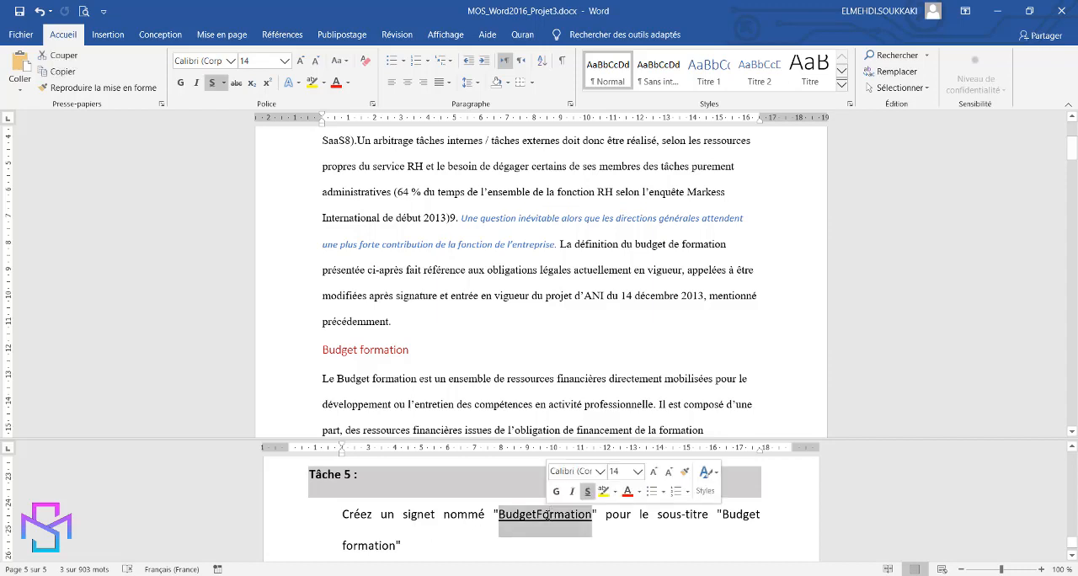
right_click(547, 513)
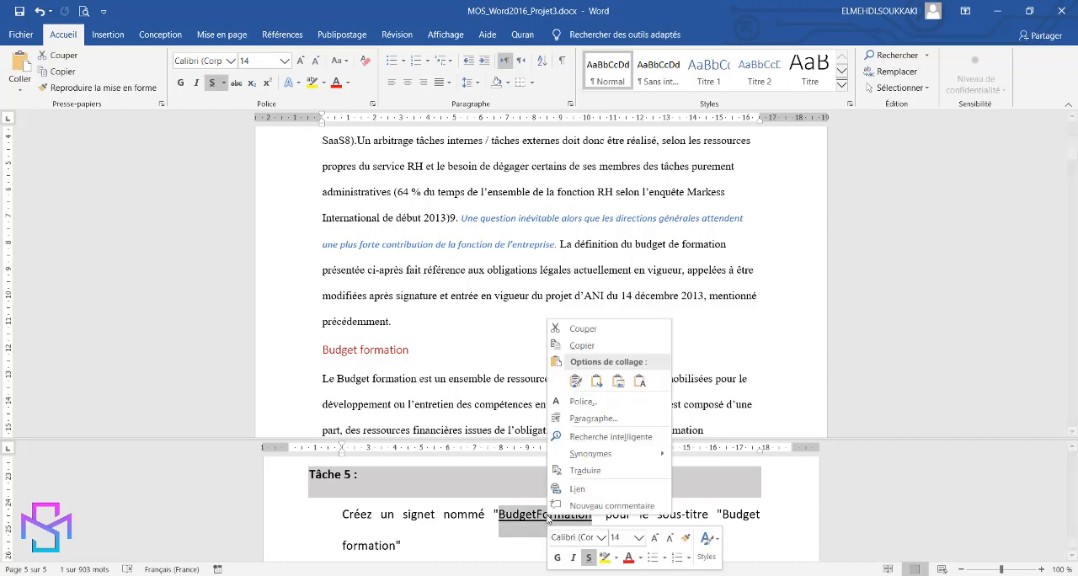
left_click(580, 351)
Add a bookmark named BudgetFormation to the "Budget formation" subtitle, pasting the copied name
left_click(326, 350)
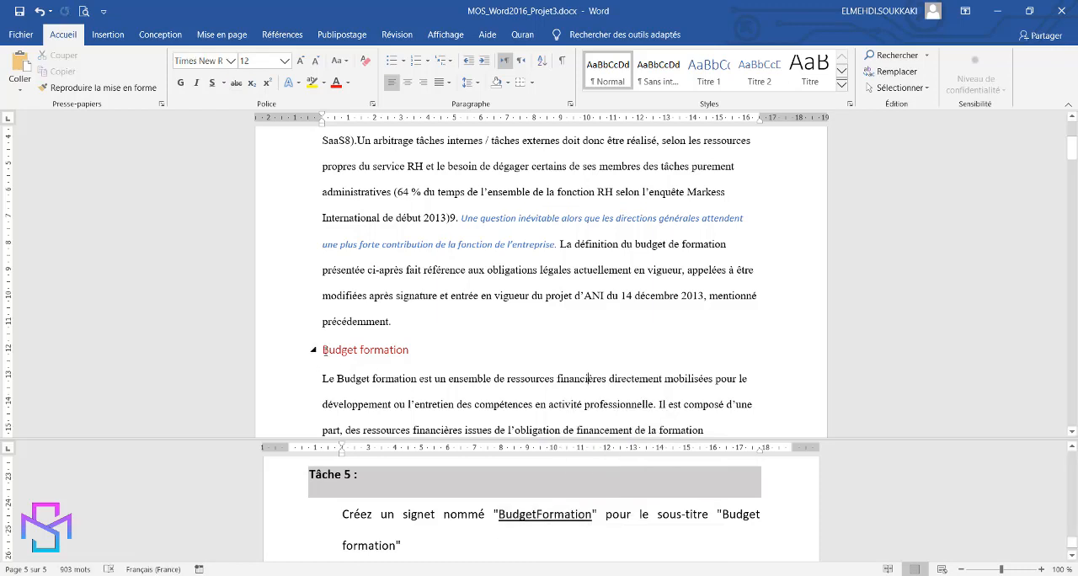
left_click_drag(326, 351, 415, 350)
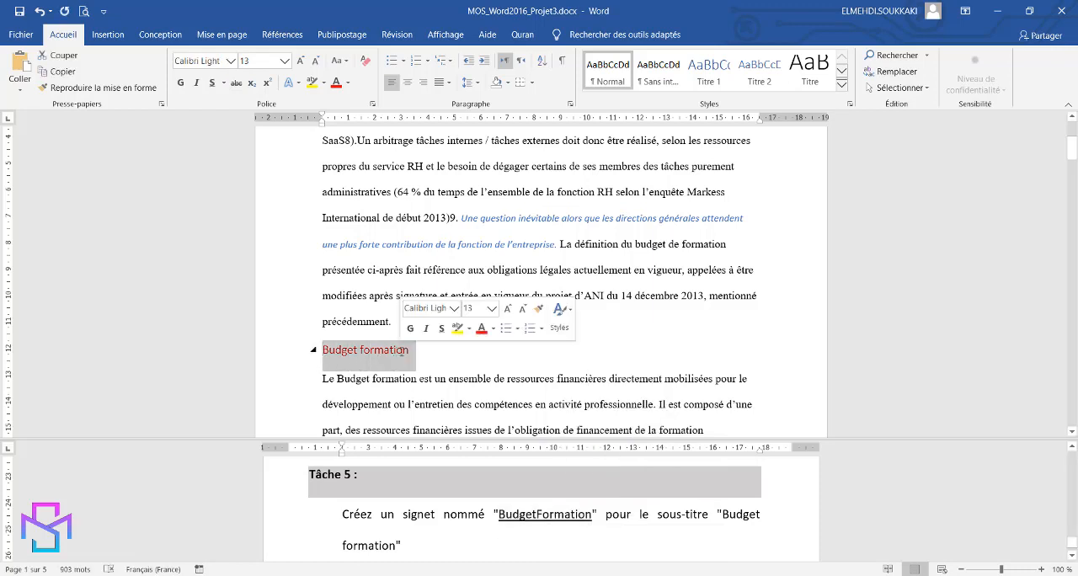
left_click(108, 35)
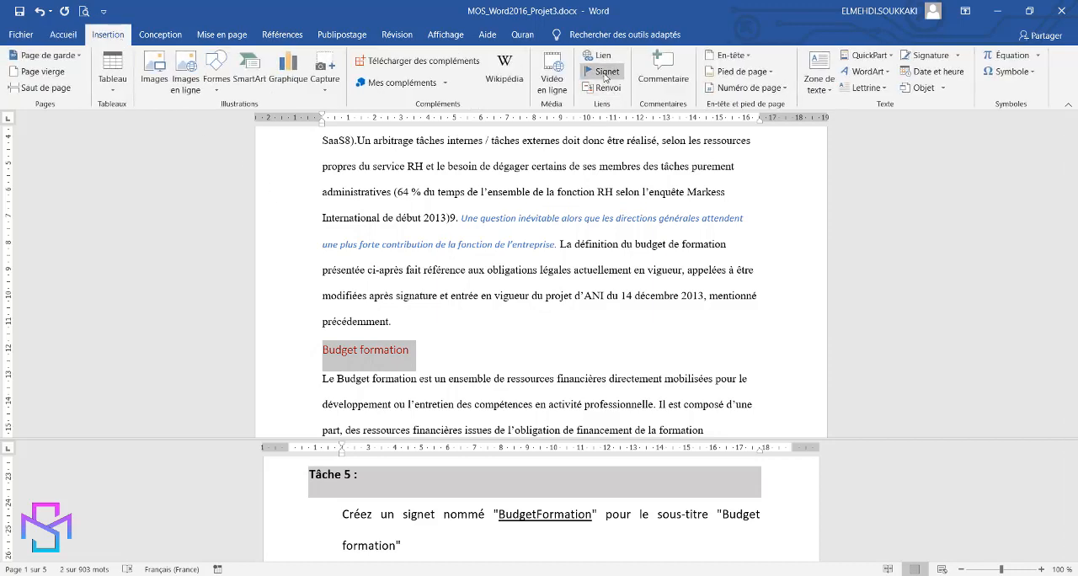
left_click(605, 74)
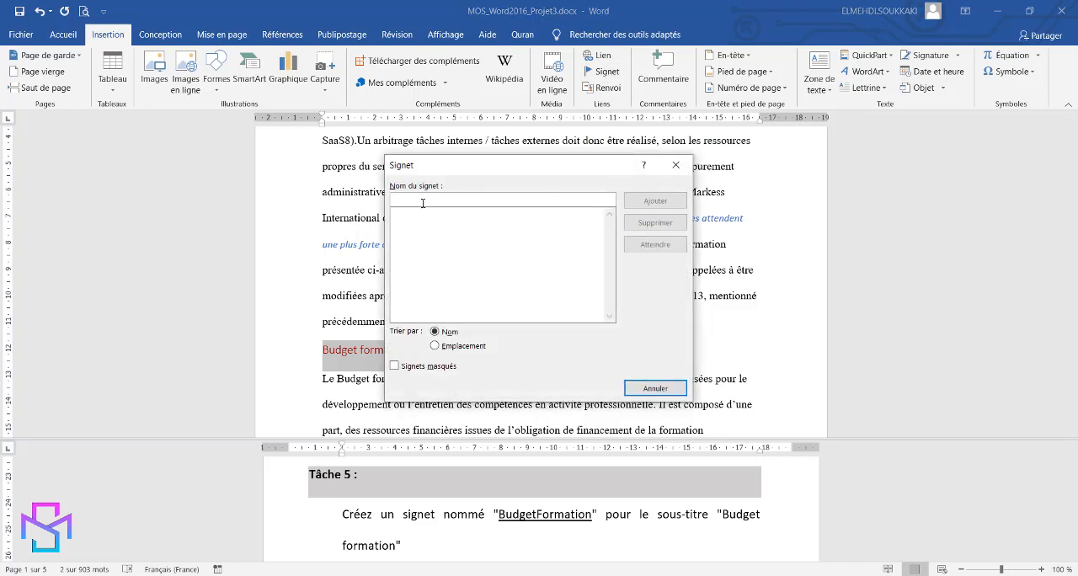
right_click(426, 198)
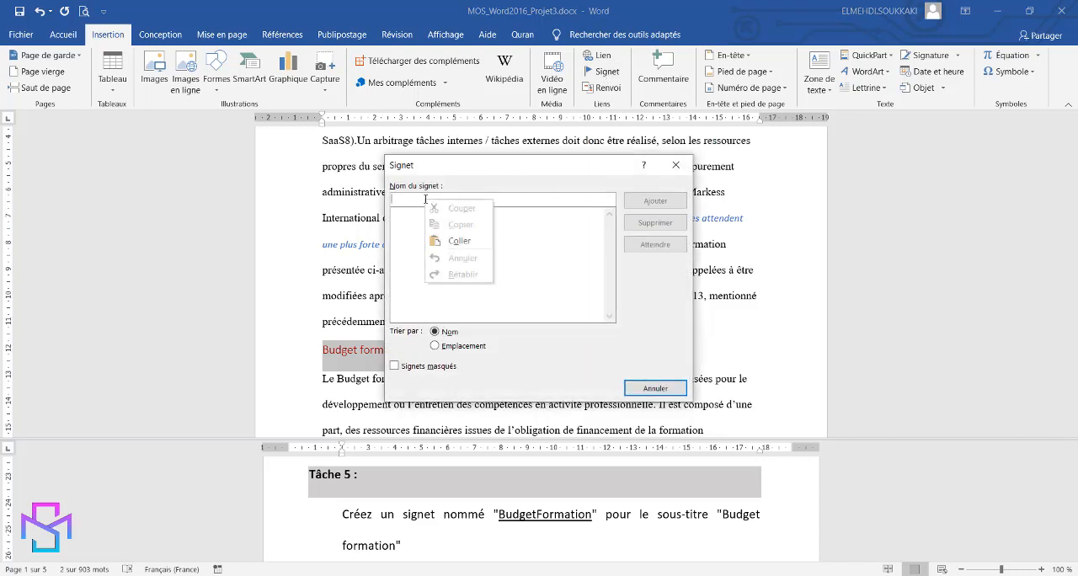
left_click(460, 241)
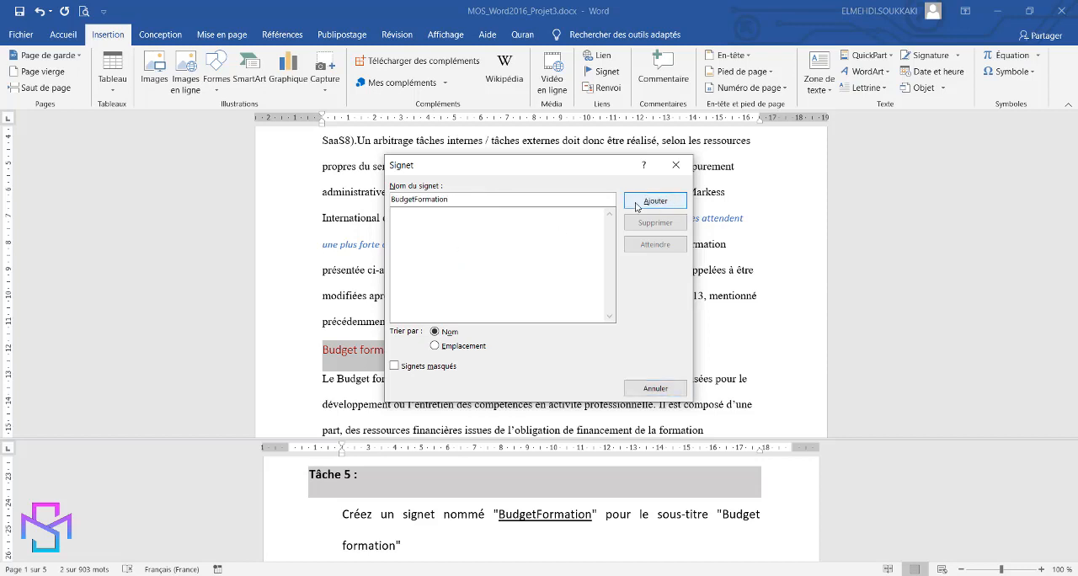
left_click(637, 204)
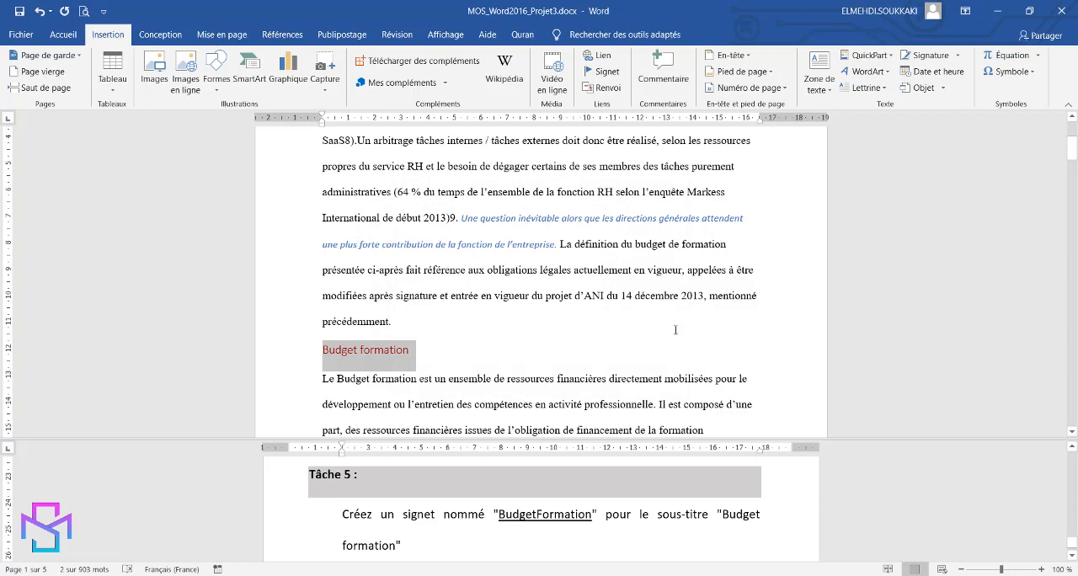